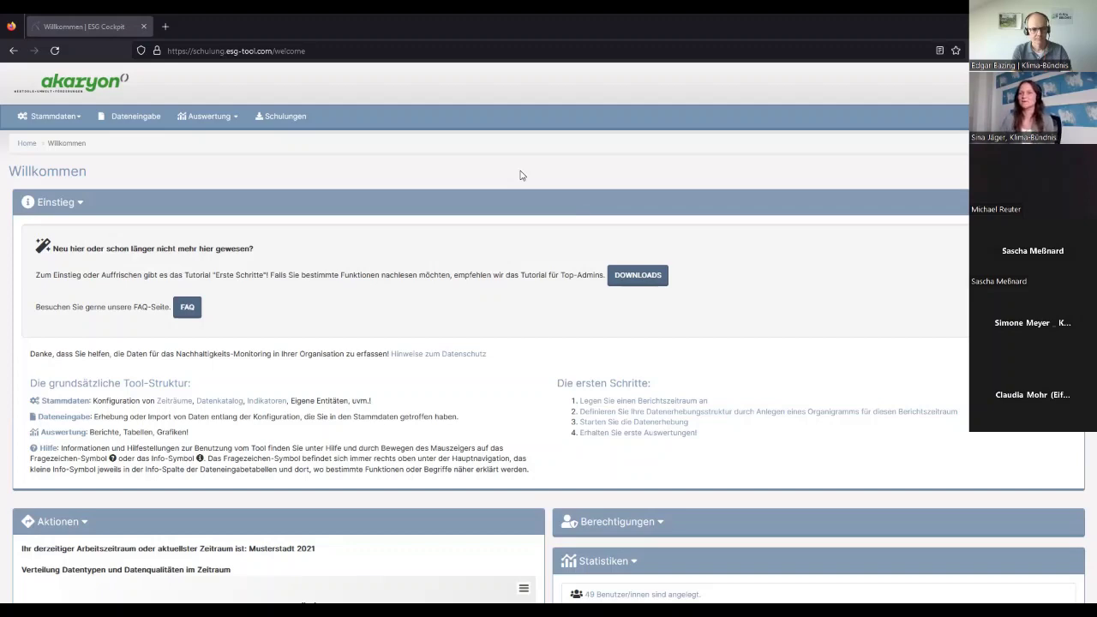
# Step: Review the welcome page's introduction and the Musterstadt 2021 chart of data types and data qualities
pyautogui.scroll(-2, 409, 276)
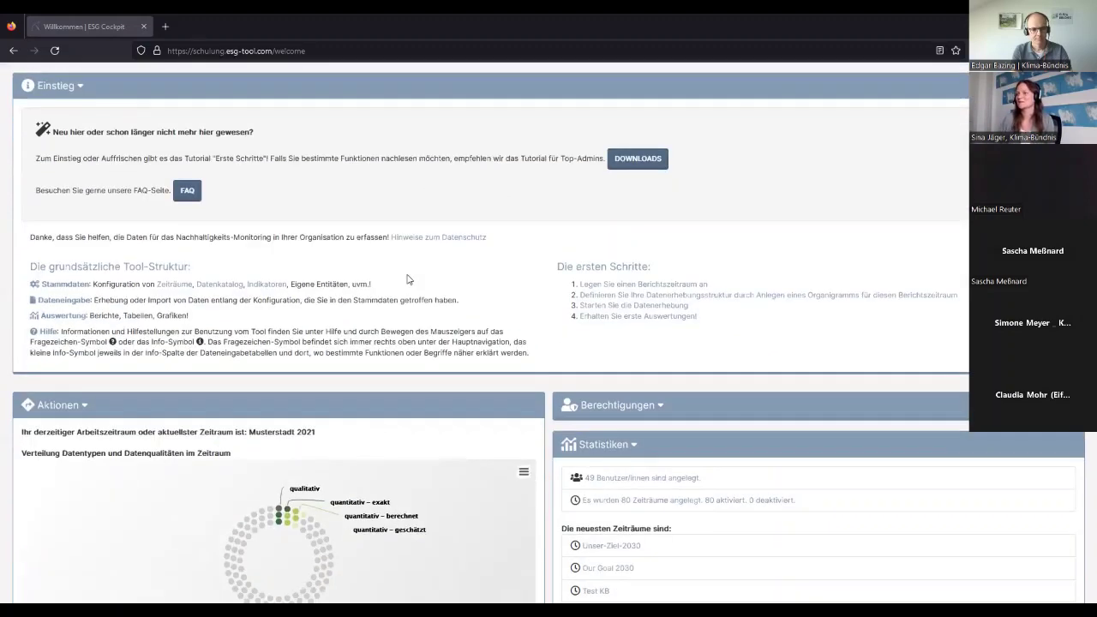
pyautogui.scroll(-2, 477, 335)
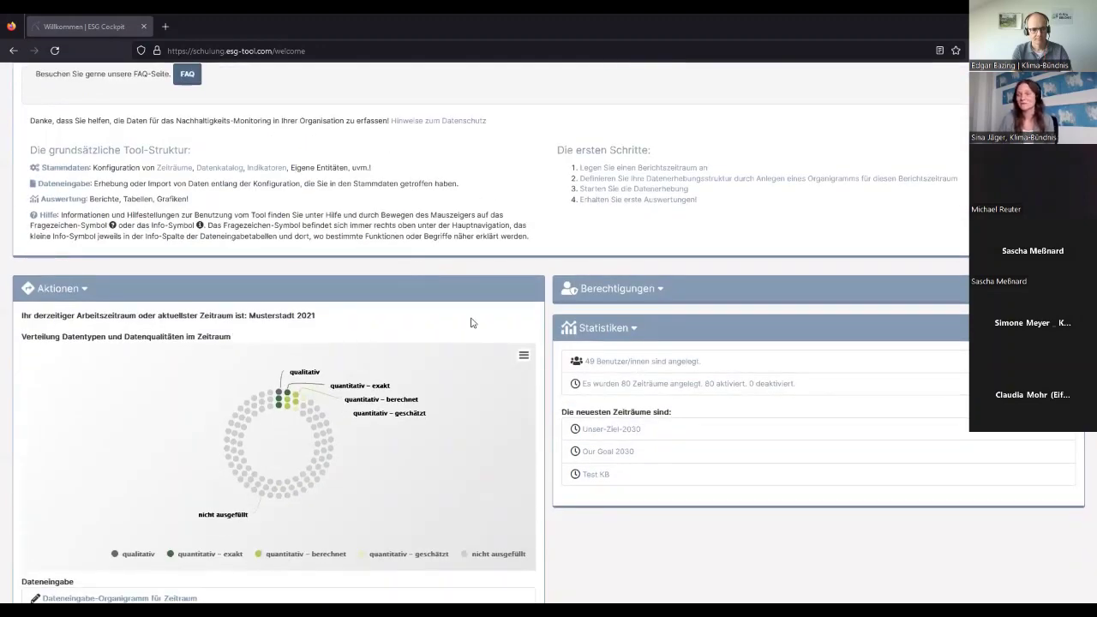
pyautogui.scroll(-1, 379, 314)
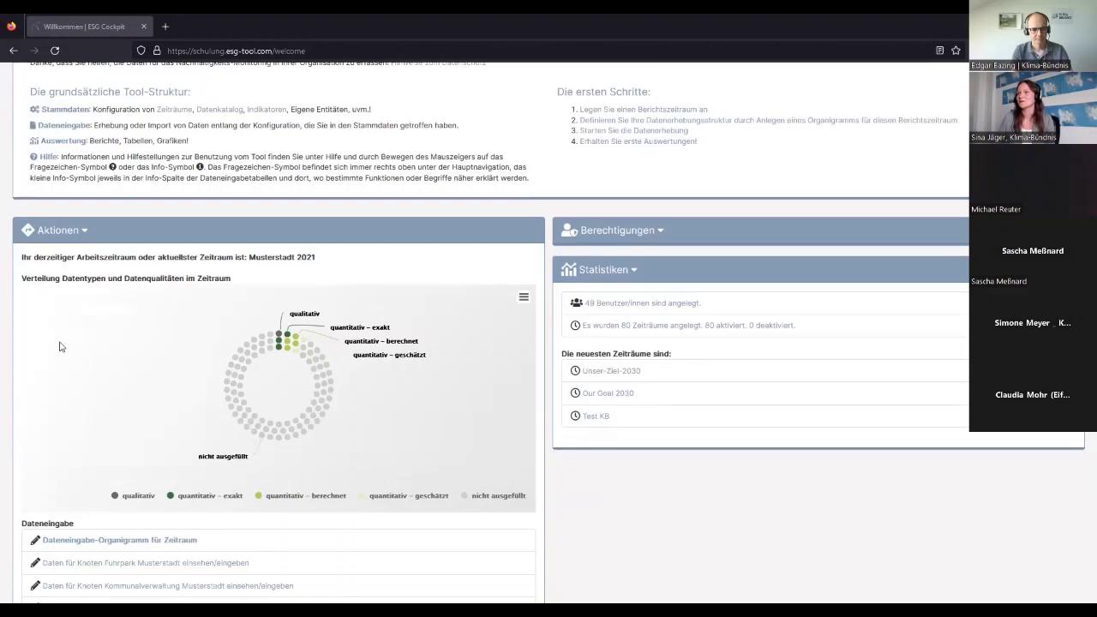
pyautogui.scroll(-1, 79, 332)
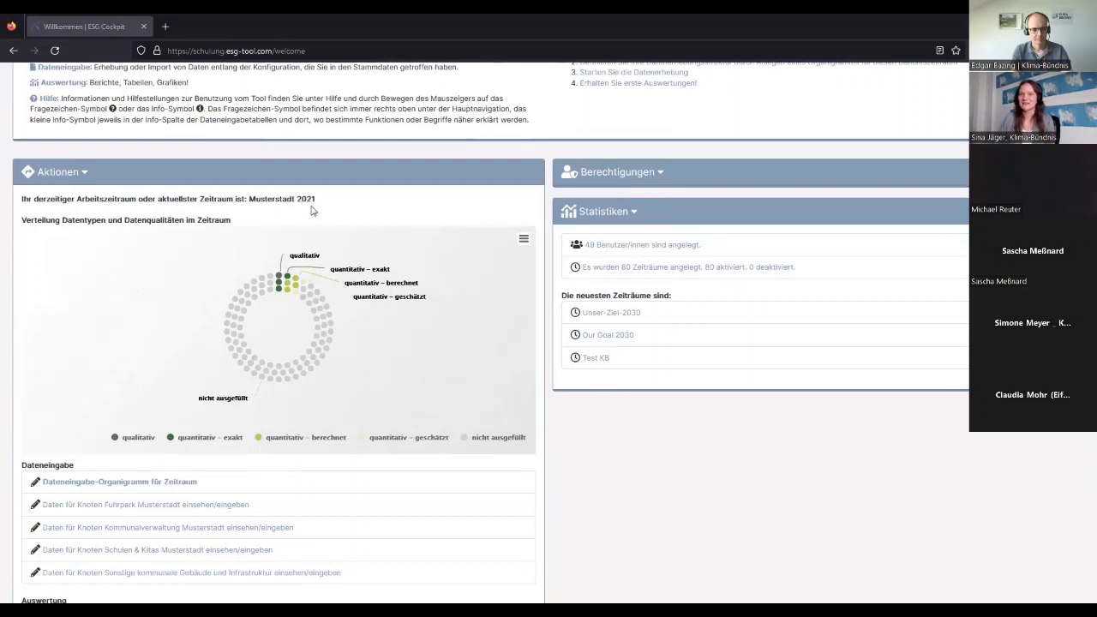
pyautogui.moveTo(290, 367)
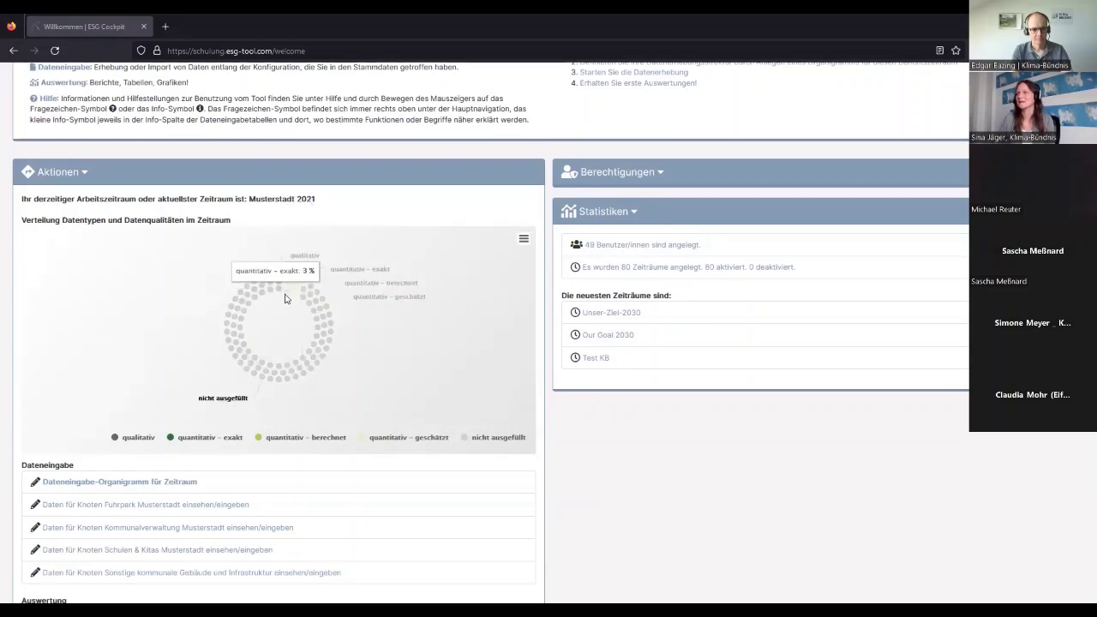
pyautogui.moveTo(296, 289)
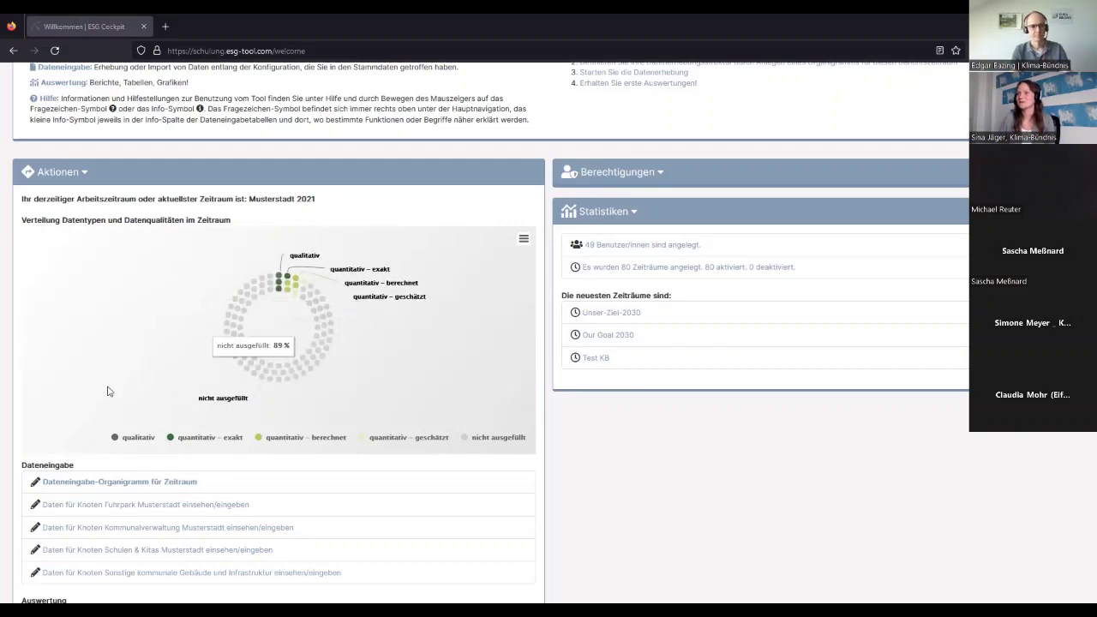
# Step: Open the data entry organisation chart for Musterstadt 2021 and examine its nodes, their fill levels and available functions
pyautogui.click(152, 484)
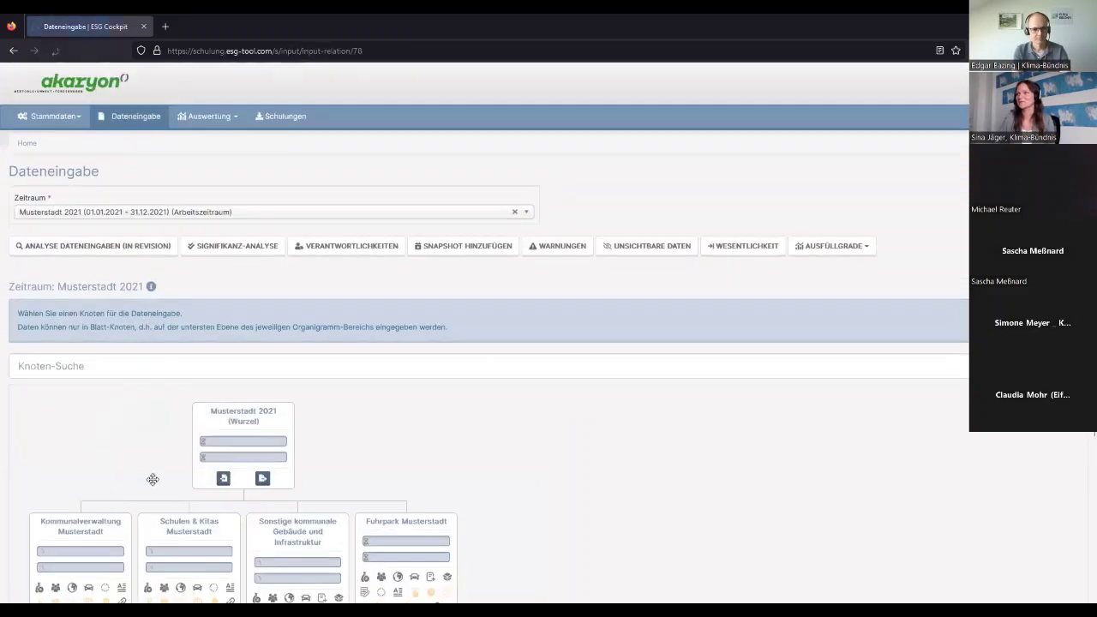
pyautogui.scroll(-3, 534, 435)
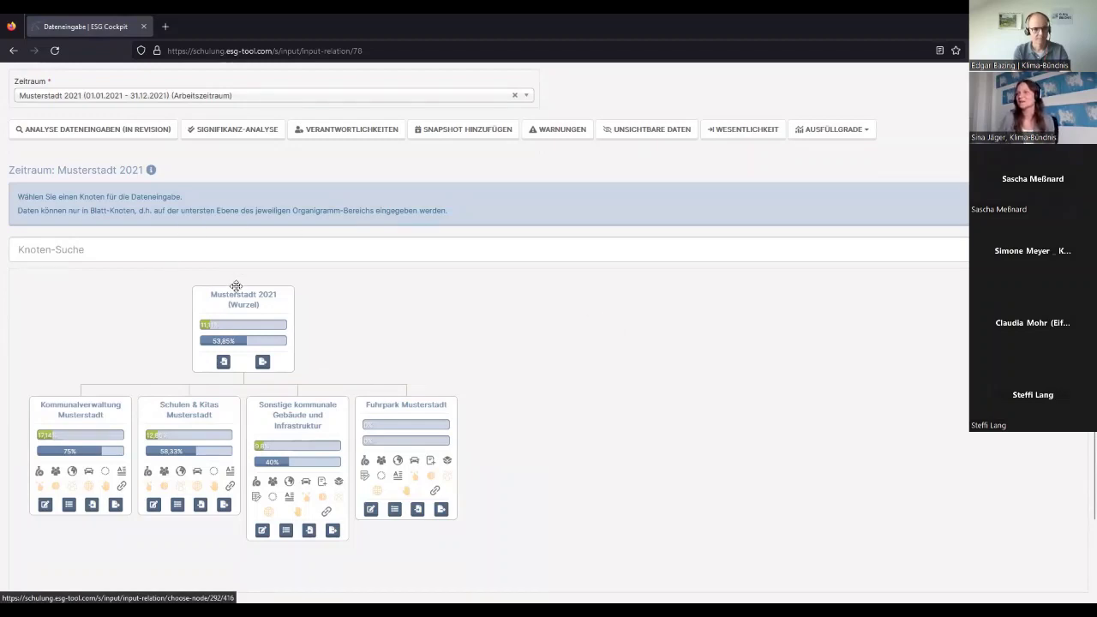
pyautogui.moveTo(280, 326)
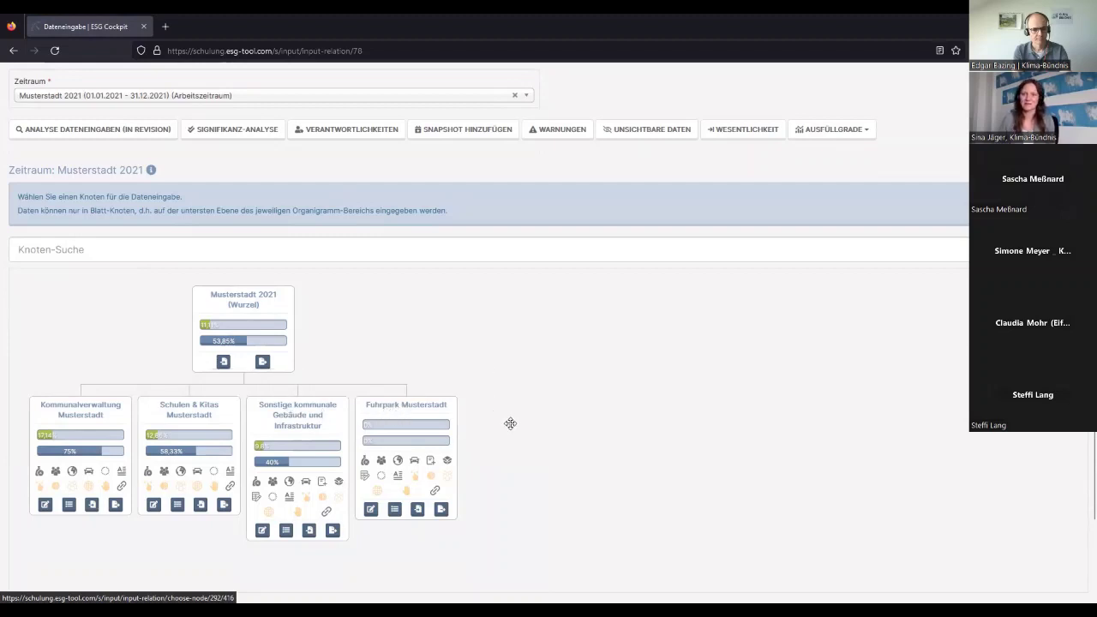
pyautogui.scroll(-2, 184, 437)
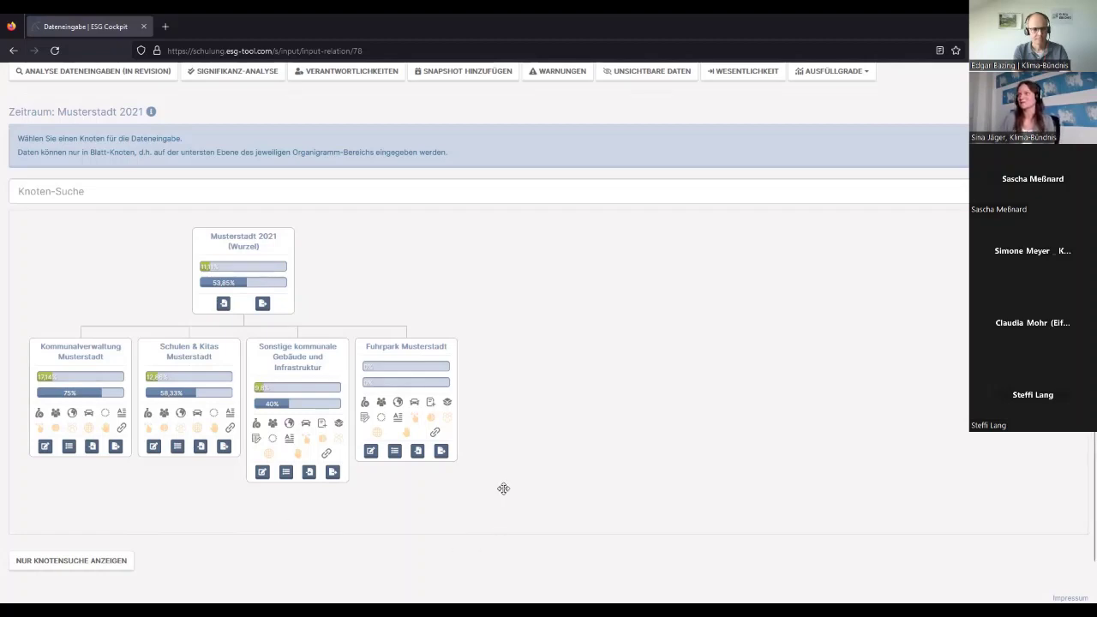
pyautogui.scroll(2, 531, 395)
pyautogui.scroll(-1, 536, 355)
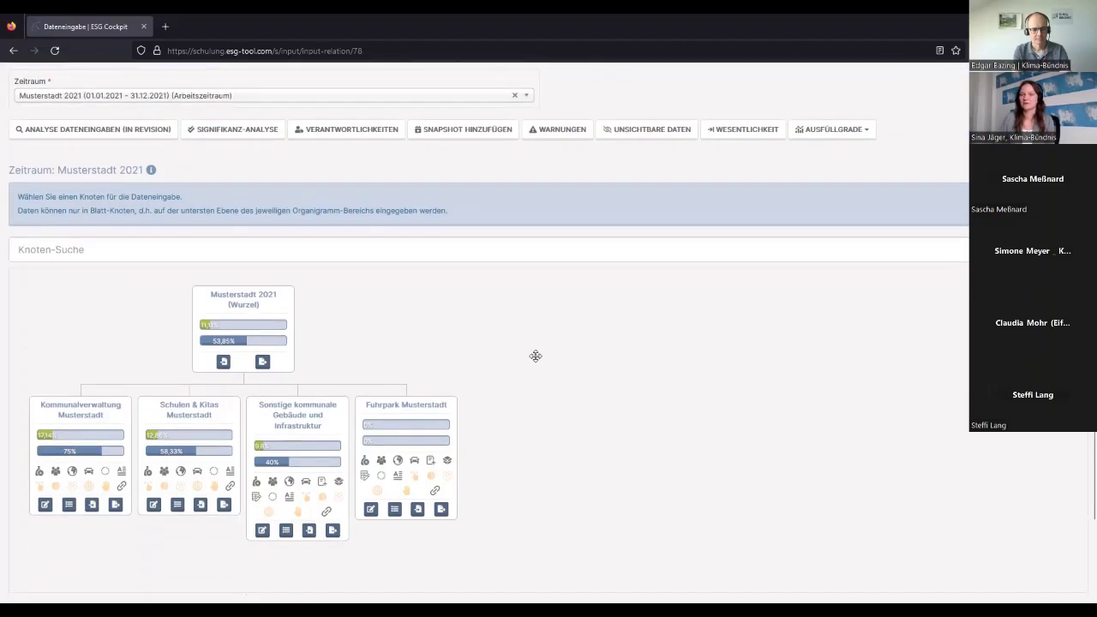
pyautogui.moveTo(54, 437)
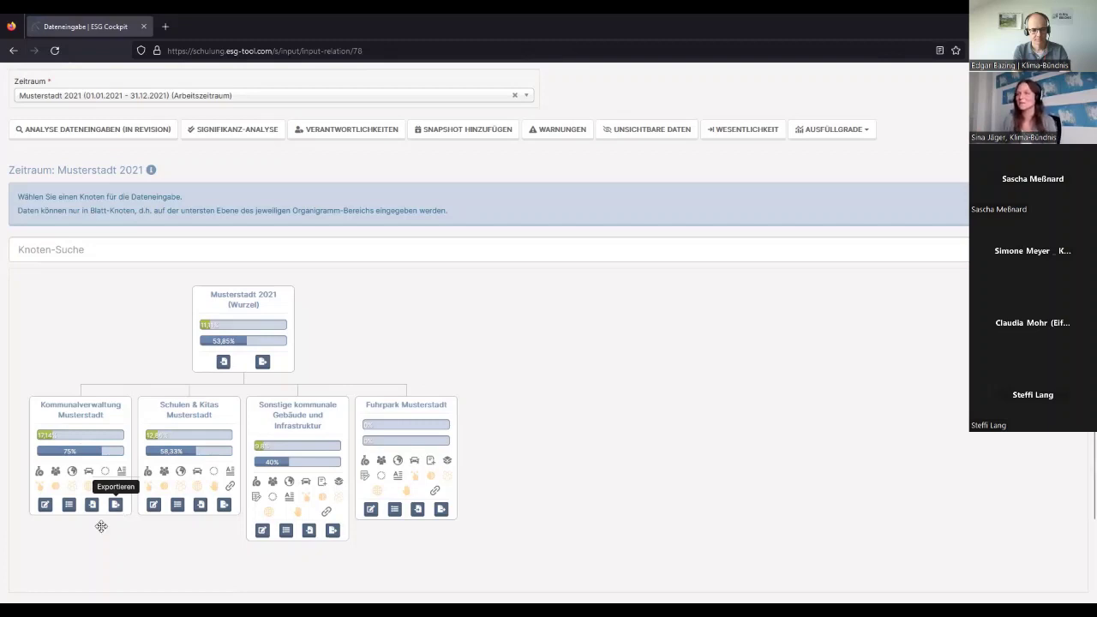
# Step: Open the Umwelt data entry of the Kommunalverwaltung Musterstadt node and switch to its Energie section
pyautogui.click(74, 475)
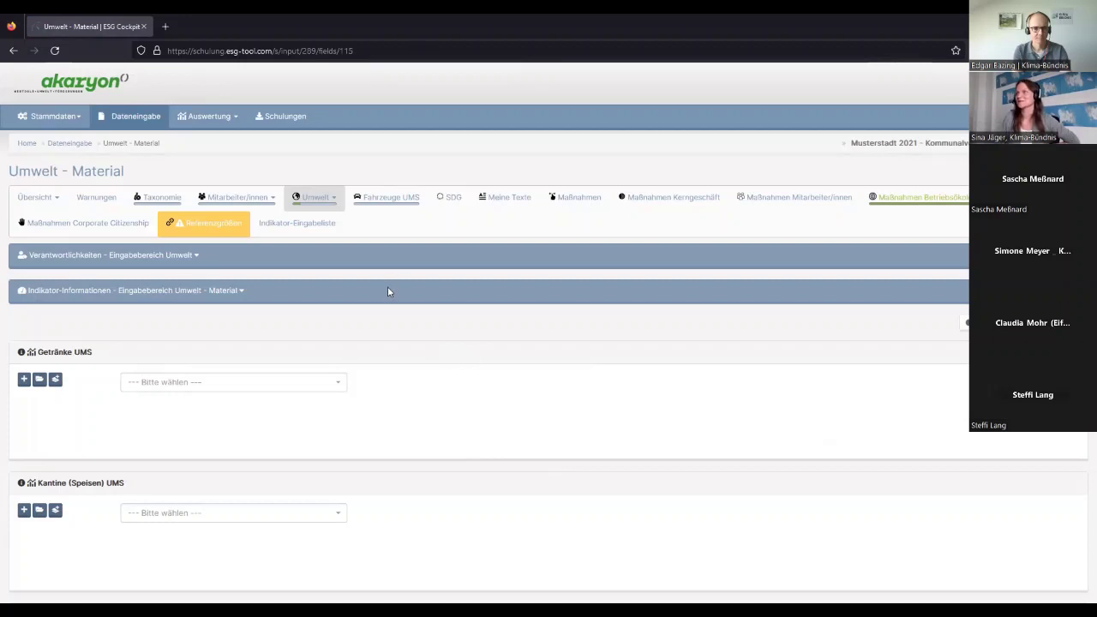
pyautogui.click(318, 198)
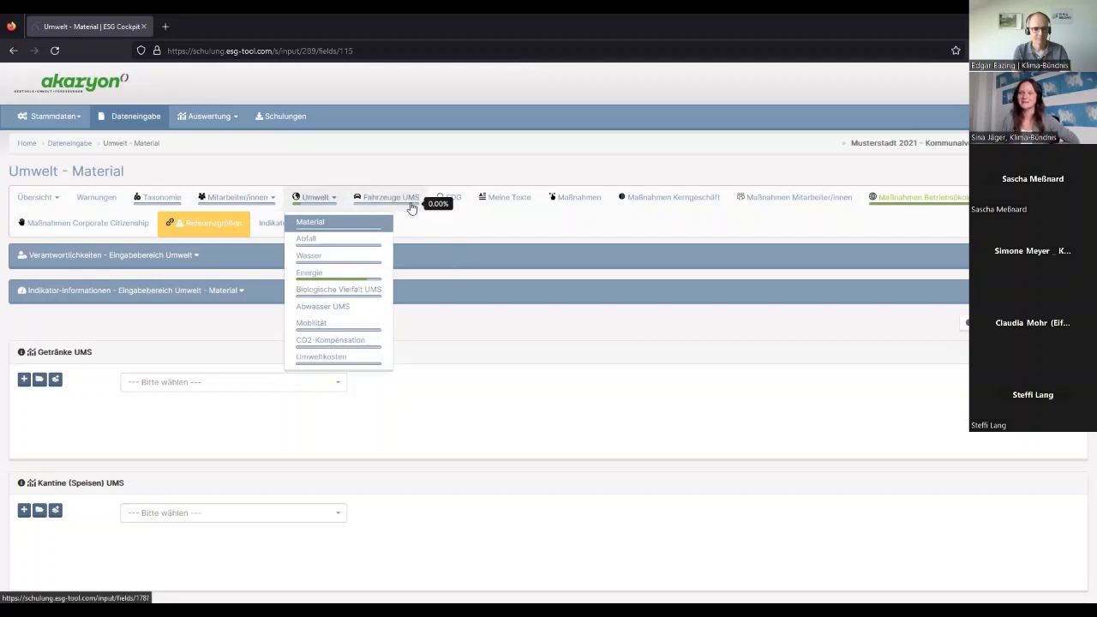
pyautogui.click(583, 401)
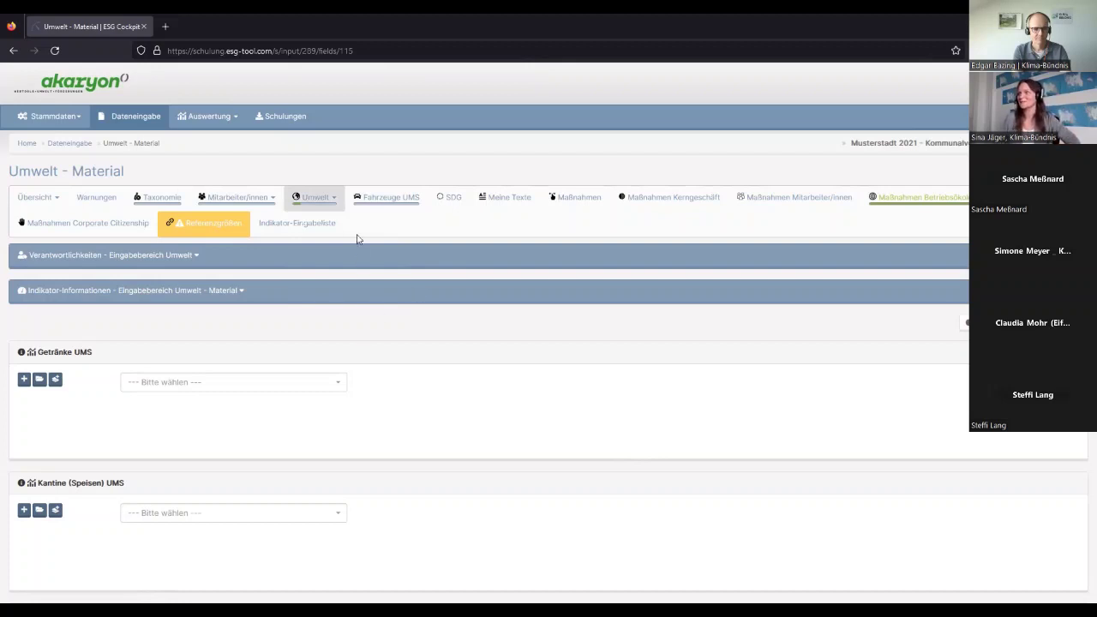
pyautogui.click(321, 199)
pyautogui.click(322, 275)
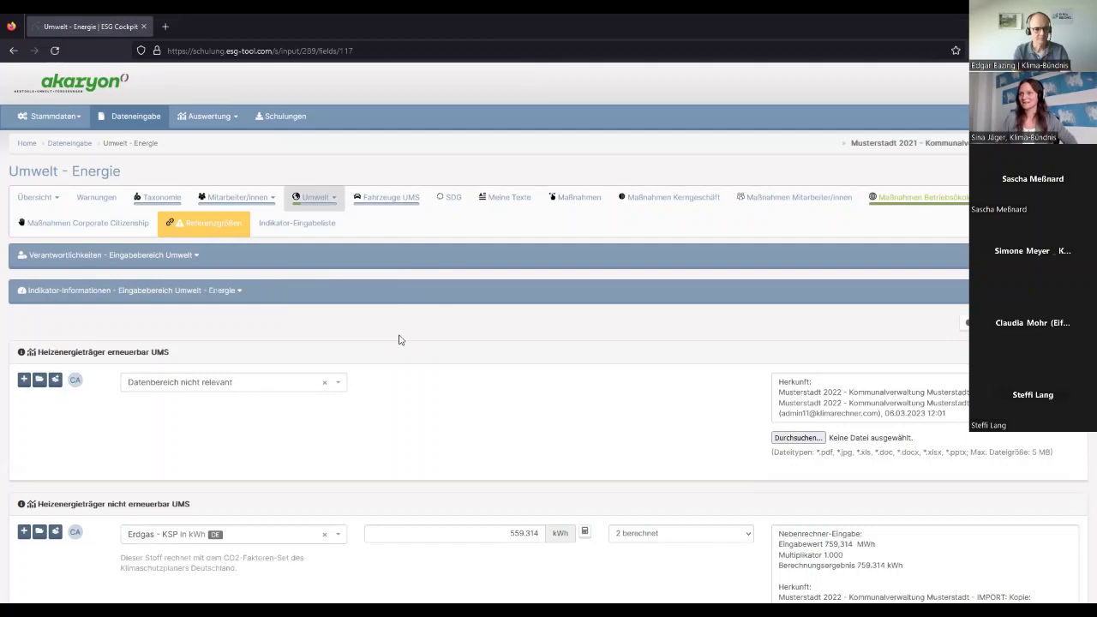
# Step: View the auxiliary calculation for the Erdgas - KSP entry under non-renewable heating energy and close it without applying anything
pyautogui.scroll(-3, 399, 340)
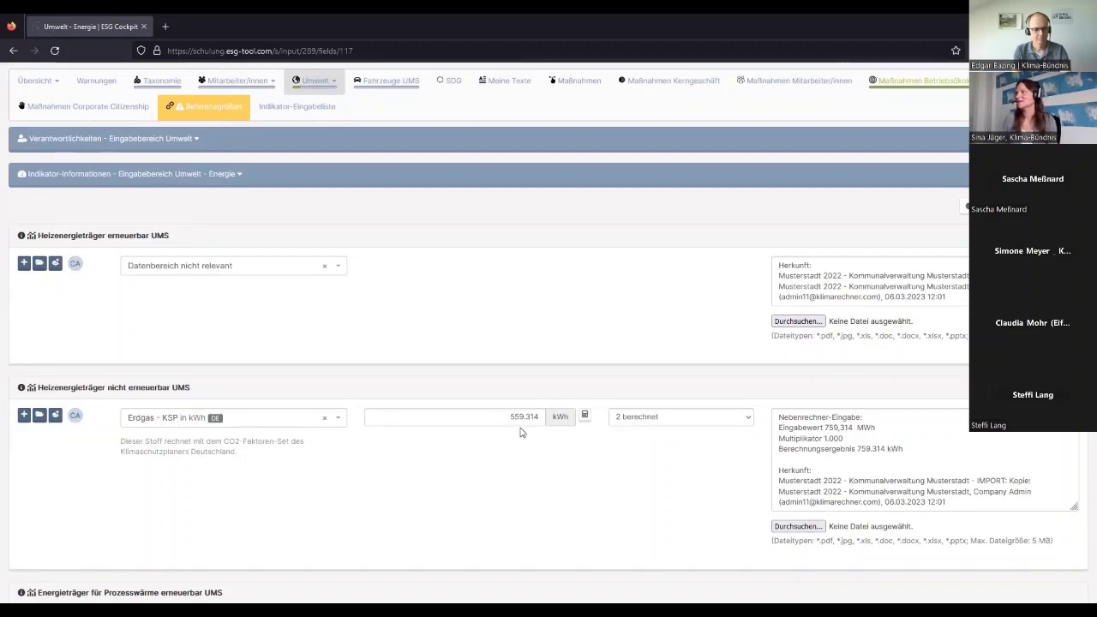
pyautogui.click(586, 417)
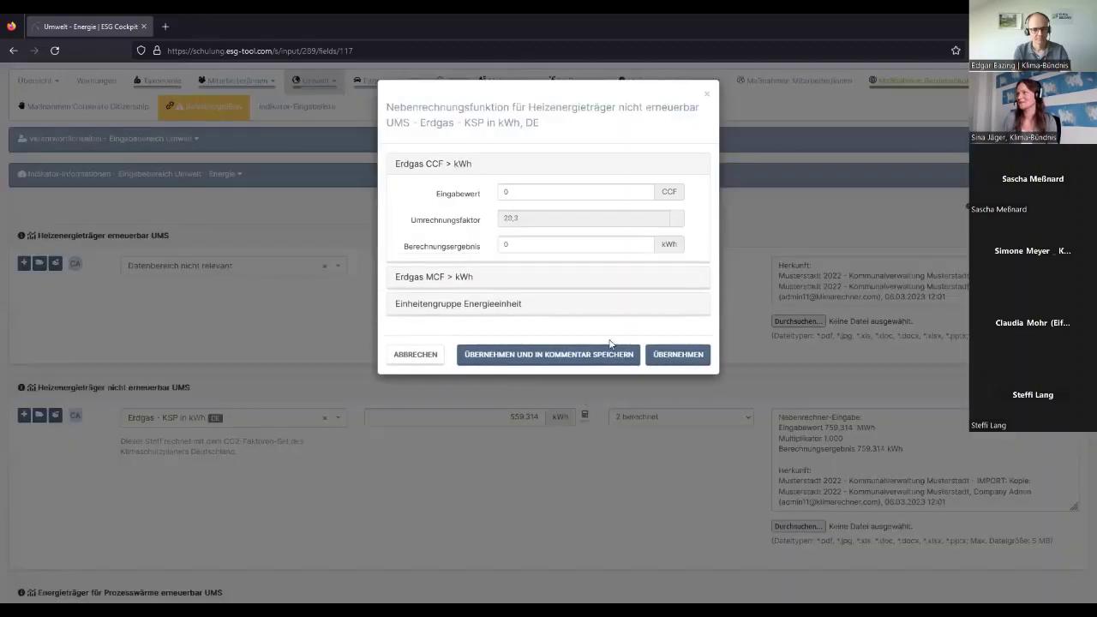
pyautogui.click(706, 94)
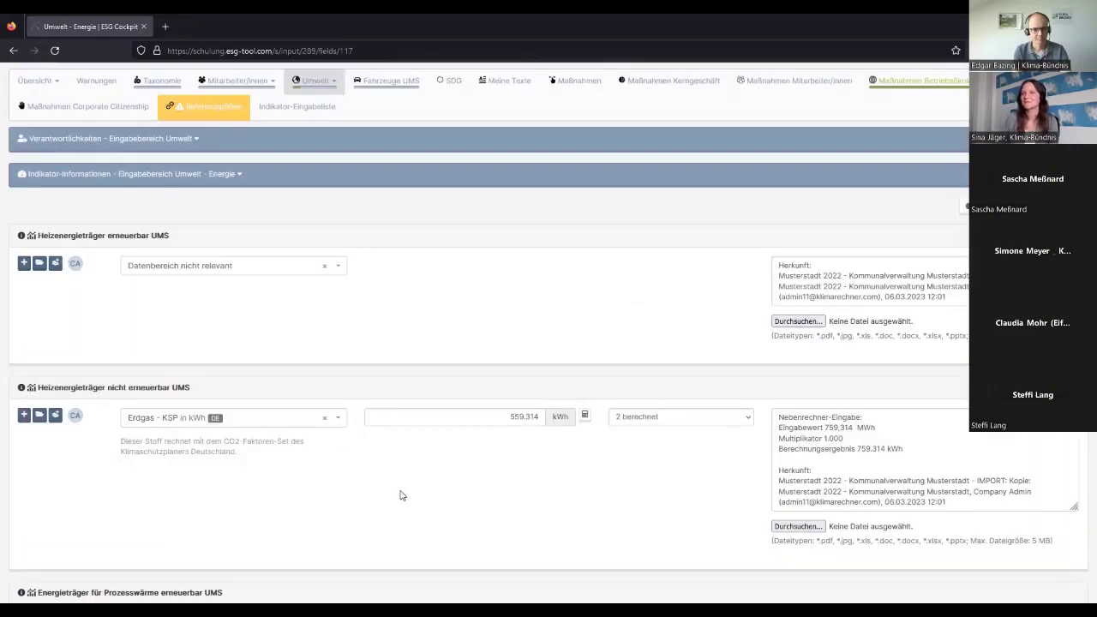
# Step: Look through the remaining energy categories of the Energie section, down to the page comment, and return to the section's beginning
pyautogui.scroll(-3, 394, 486)
pyautogui.scroll(-3, 394, 486)
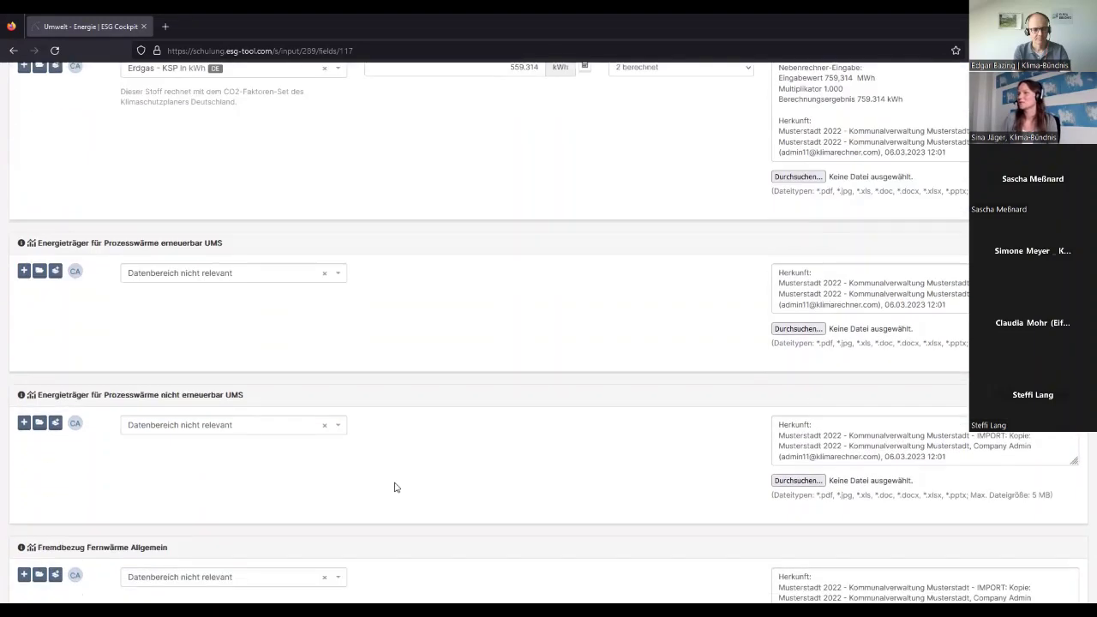
pyautogui.scroll(-3, 348, 397)
pyautogui.scroll(-10, 238, 406)
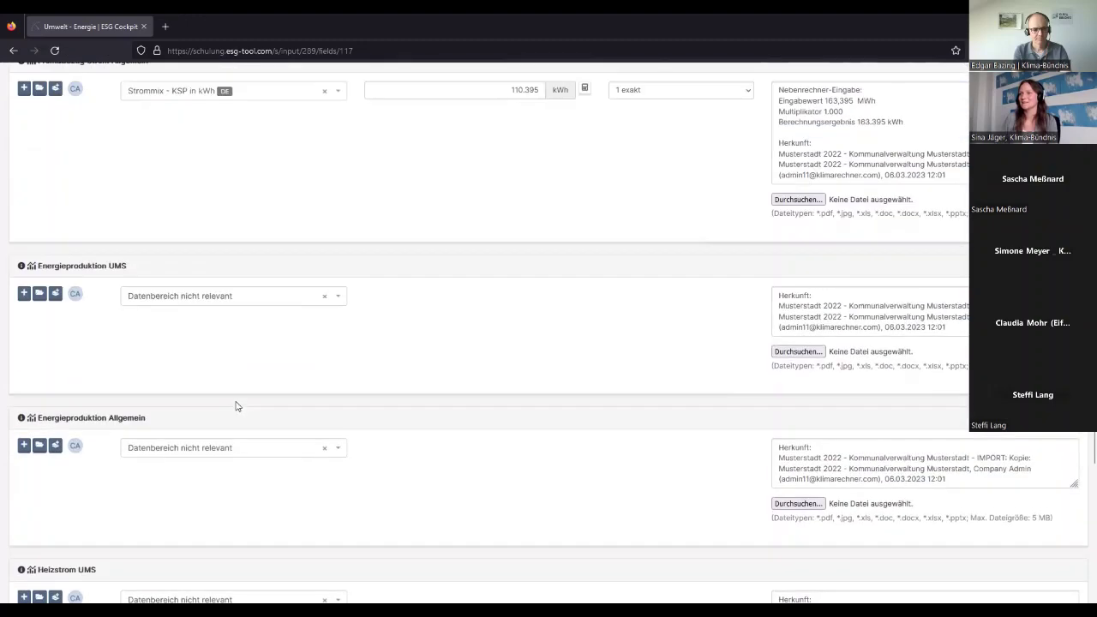
pyautogui.scroll(-3, 238, 405)
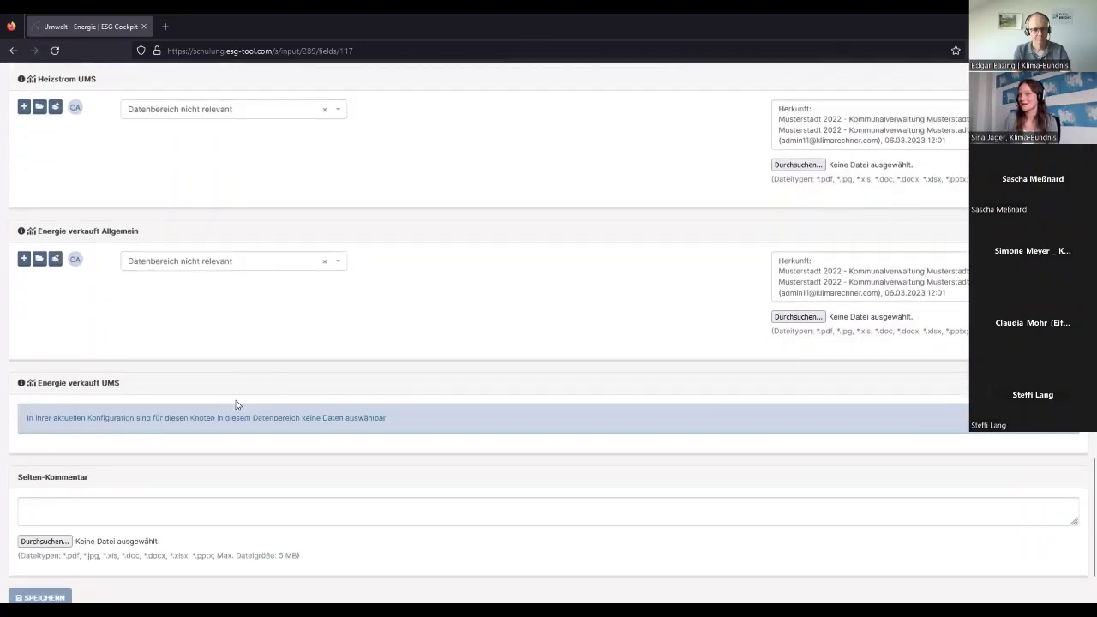
pyautogui.scroll(12, 238, 405)
pyautogui.scroll(5, 237, 406)
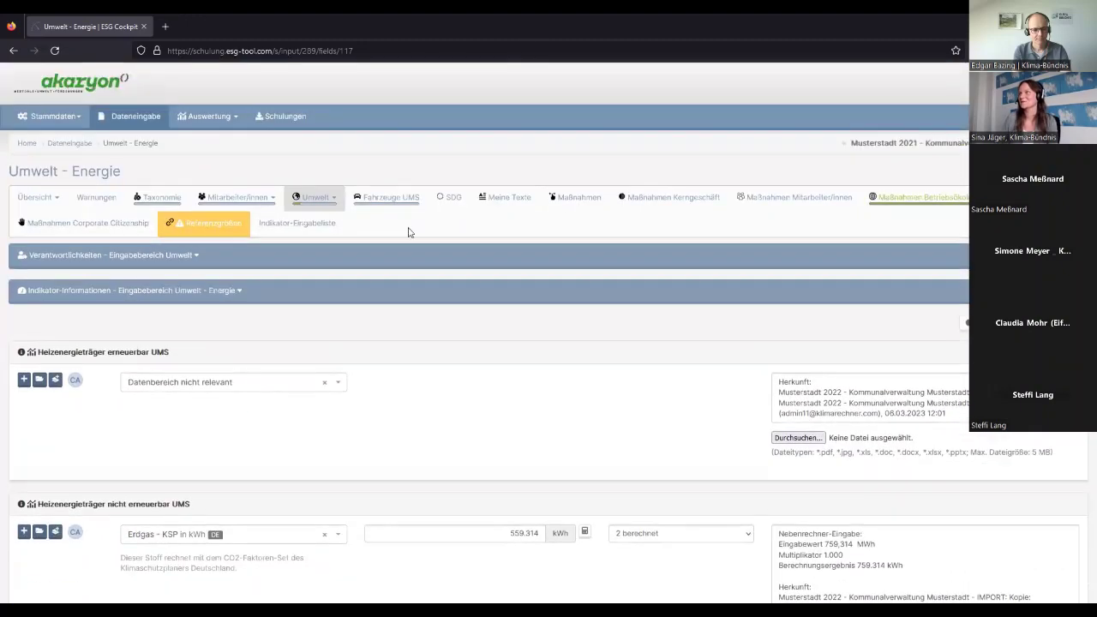
# Step: Open the Mobilität section of the Umwelt area and look through its transport and commuting categories
pyautogui.click(316, 198)
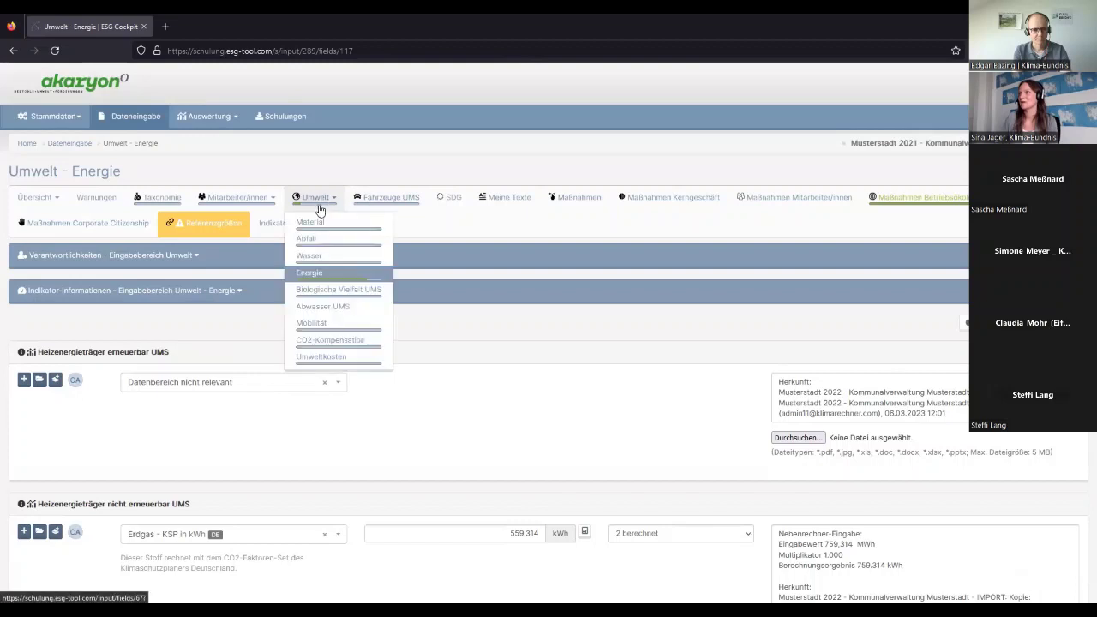
pyautogui.click(312, 325)
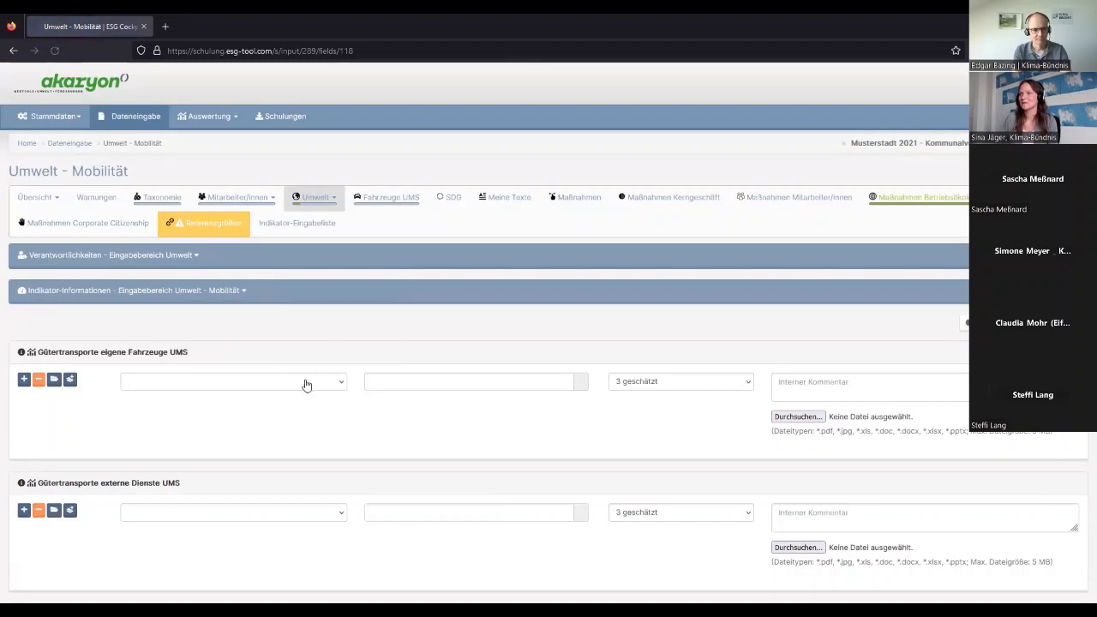
pyautogui.scroll(-8, 244, 422)
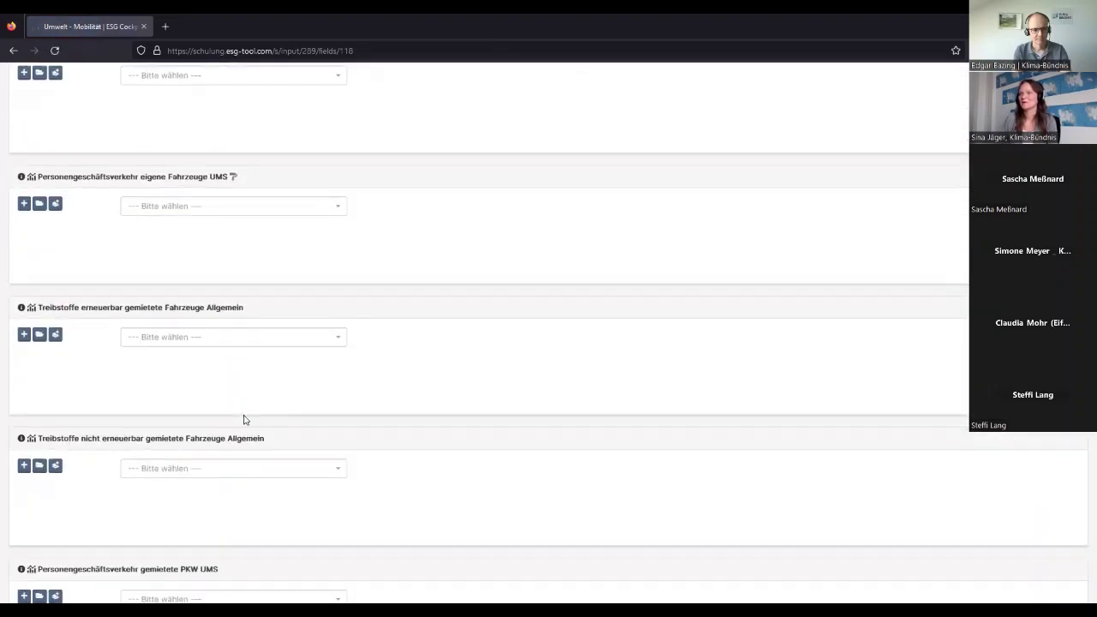
pyautogui.scroll(-5, 244, 420)
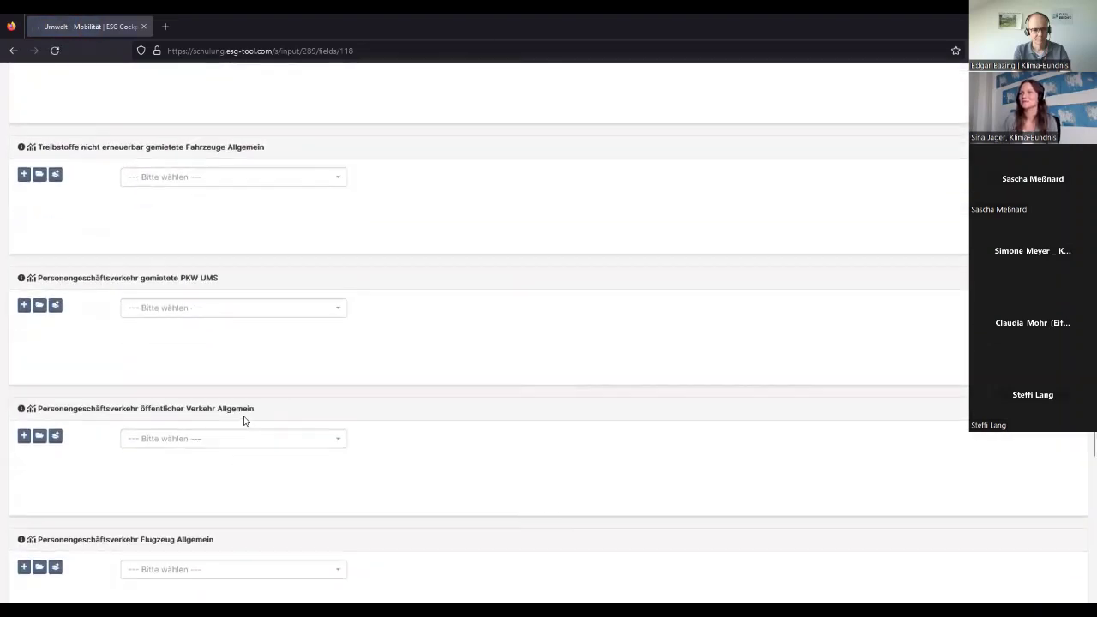
pyautogui.scroll(-2, 266, 422)
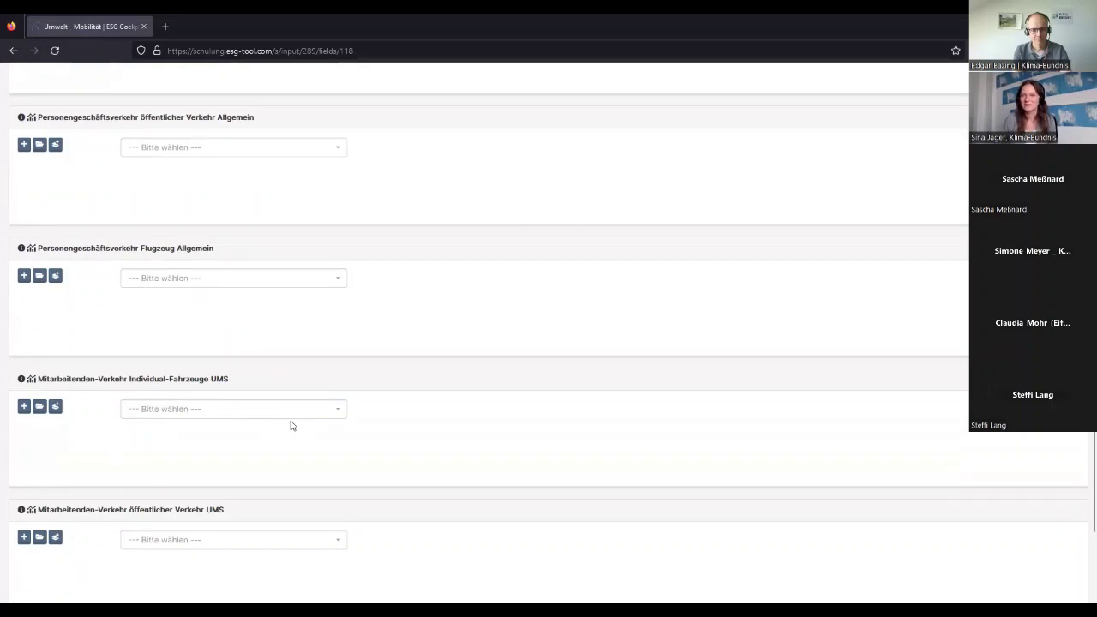
pyautogui.scroll(8, 347, 428)
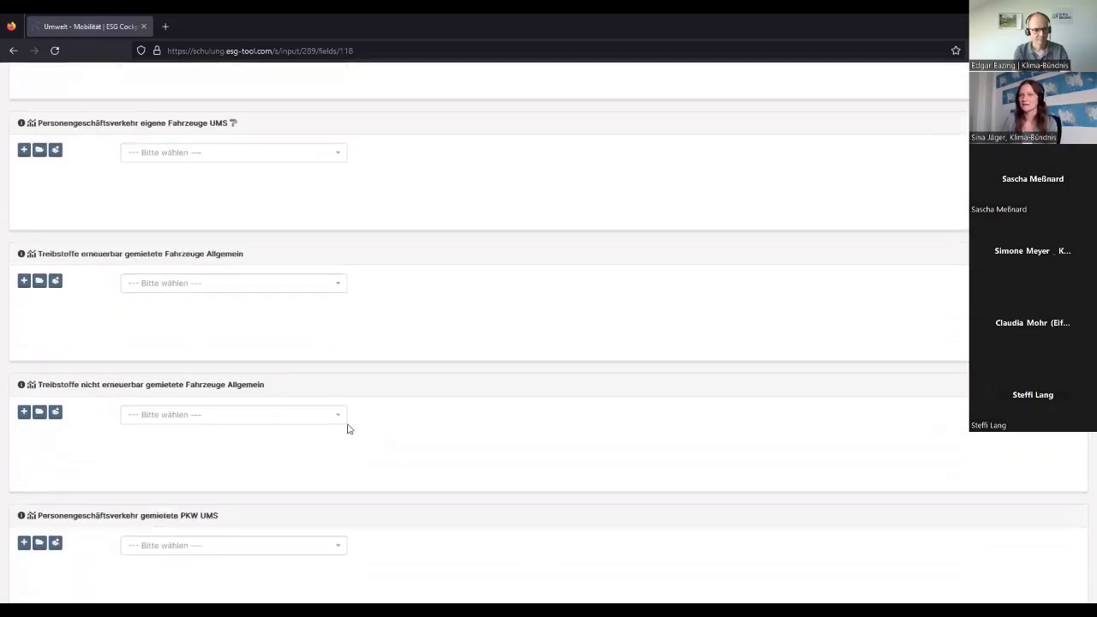
pyautogui.scroll(3, 347, 428)
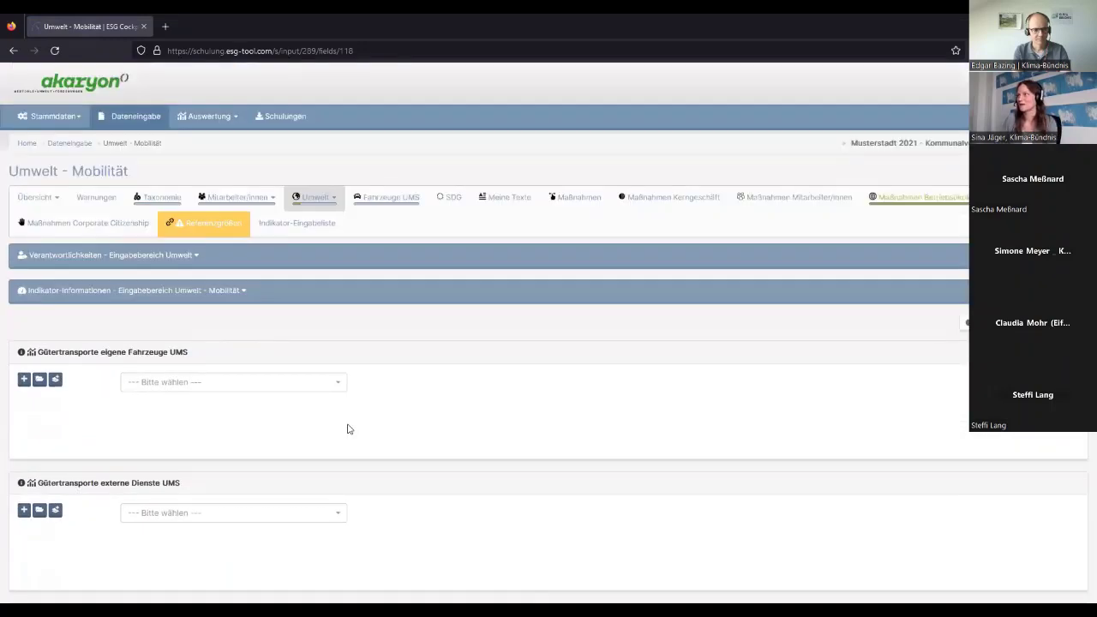
# Step: Open the Klimabilanz overview evaluation, set the evaluation type to Zeitraum and choose the period Musterstadt 2021
pyautogui.click(223, 120)
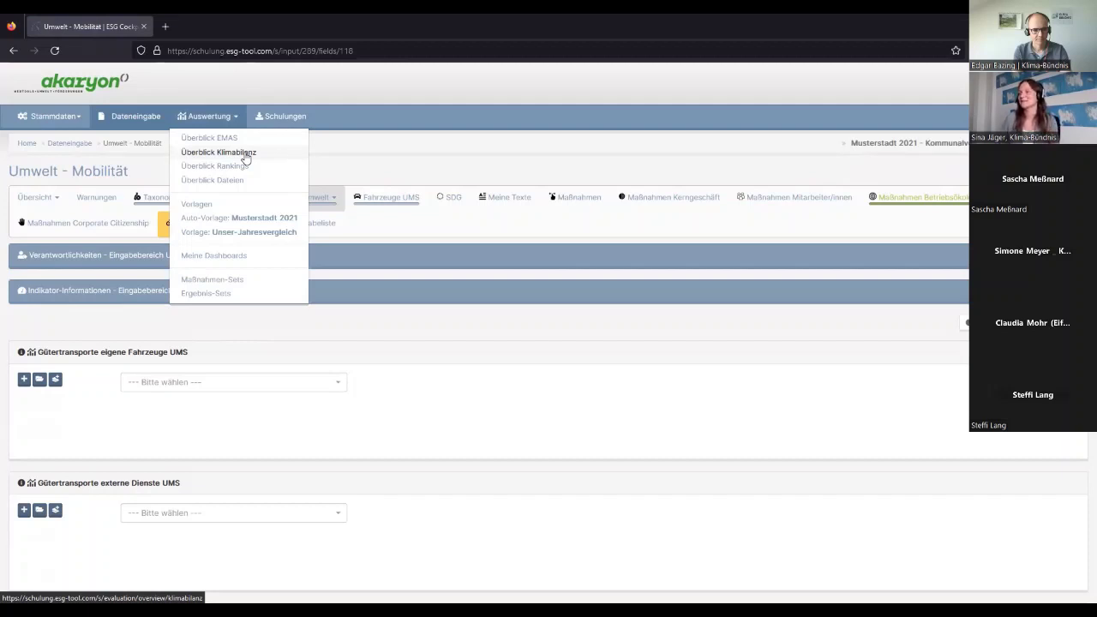
pyautogui.click(246, 157)
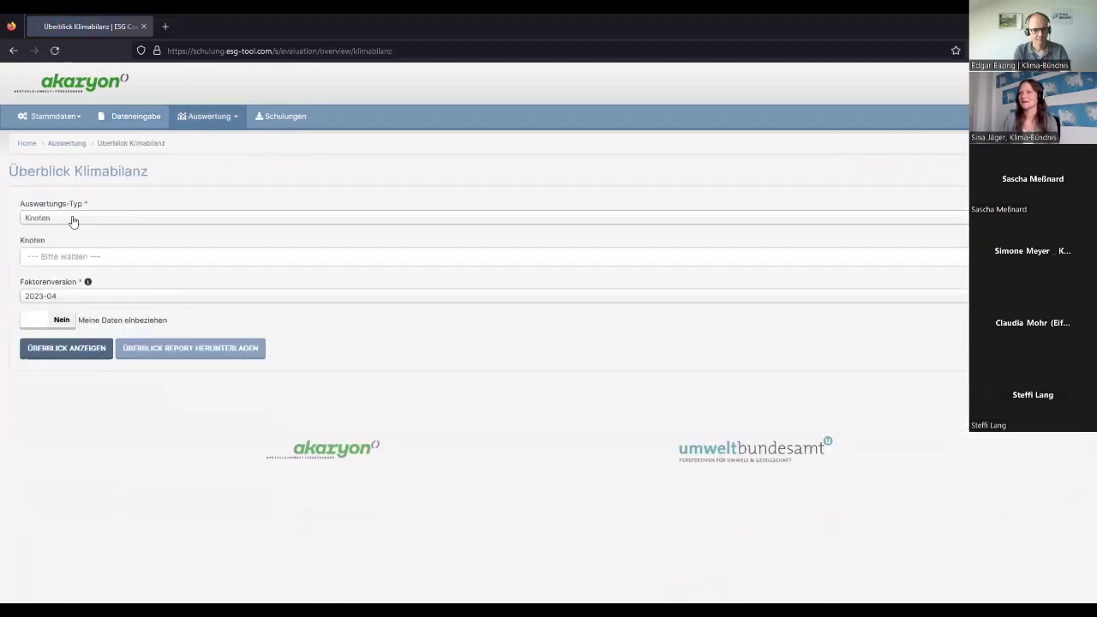
pyautogui.click(71, 218)
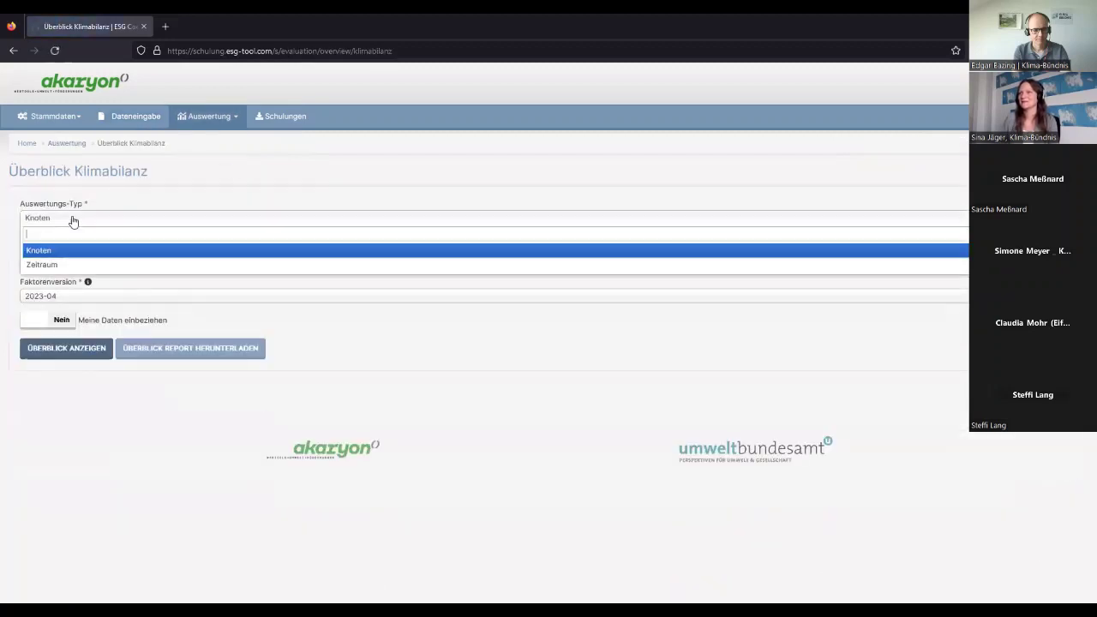
pyautogui.click(57, 265)
pyautogui.click(91, 255)
pyautogui.write('mu')
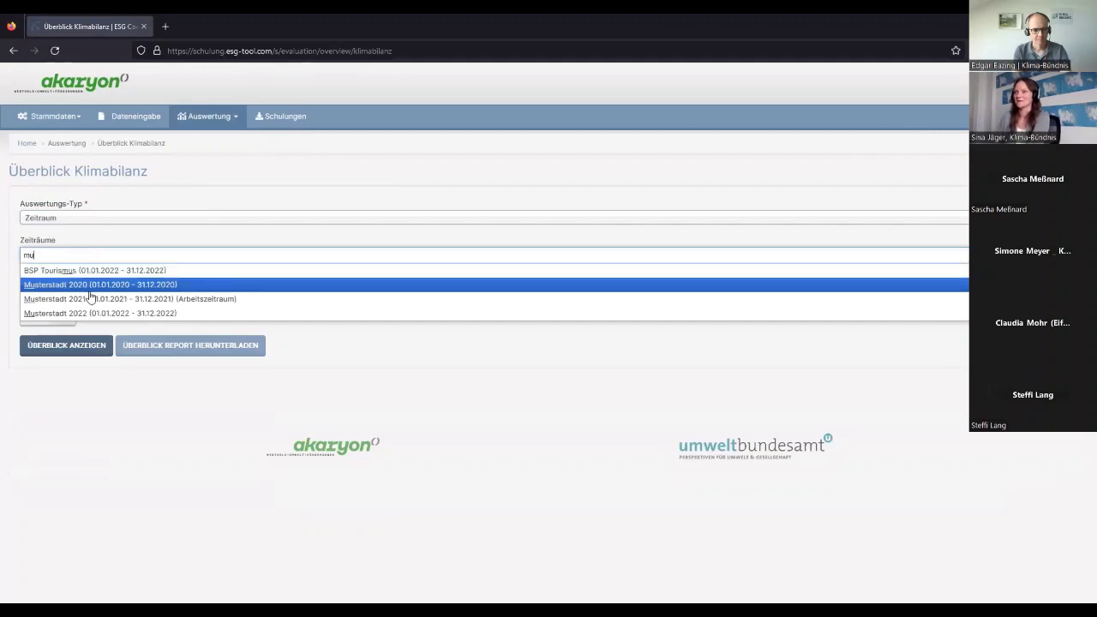
pyautogui.click(92, 299)
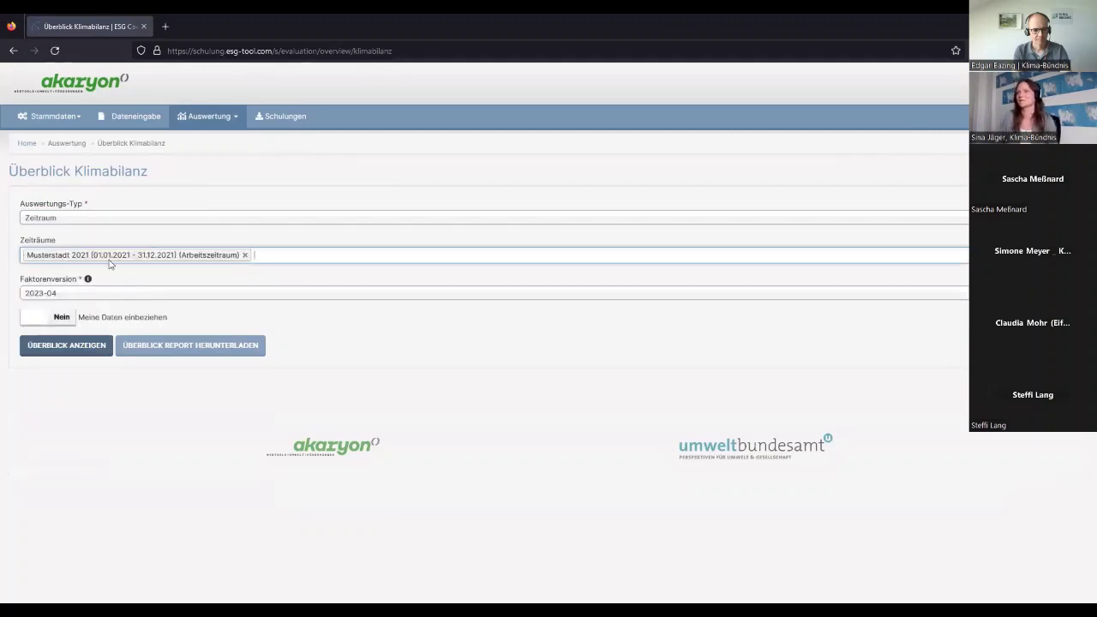
# Step: Generate the Klimabilanz overview for Musterstadt 2021 and look through its Referenzen, Datengrundlagen/Inventar and THG-Bilanz tables
pyautogui.click(62, 350)
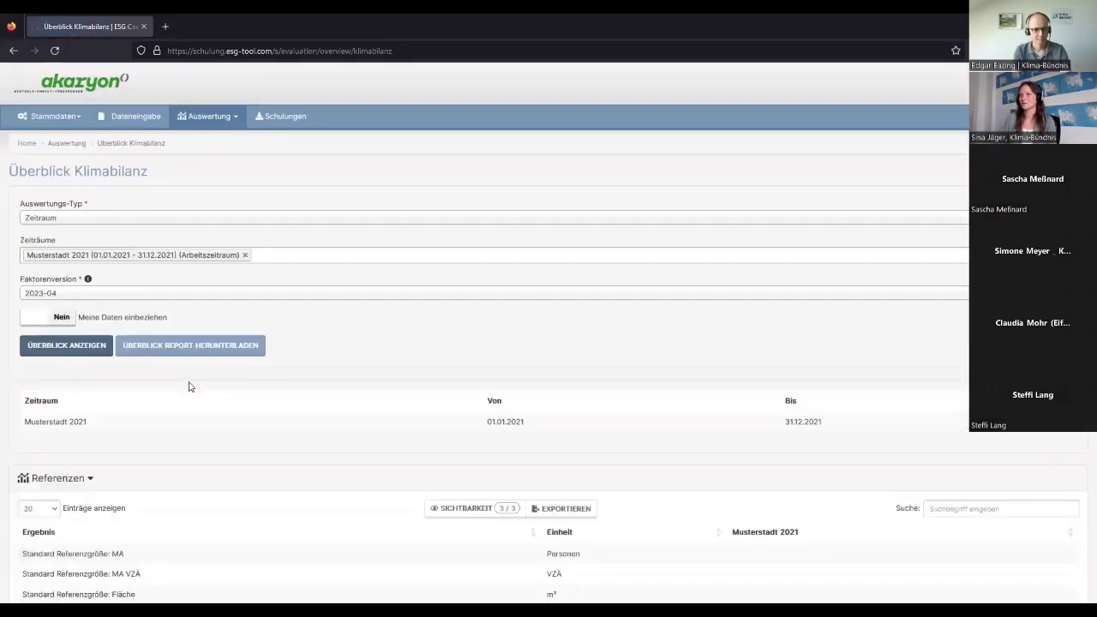
pyautogui.scroll(-1, 361, 373)
pyautogui.scroll(-10, 361, 373)
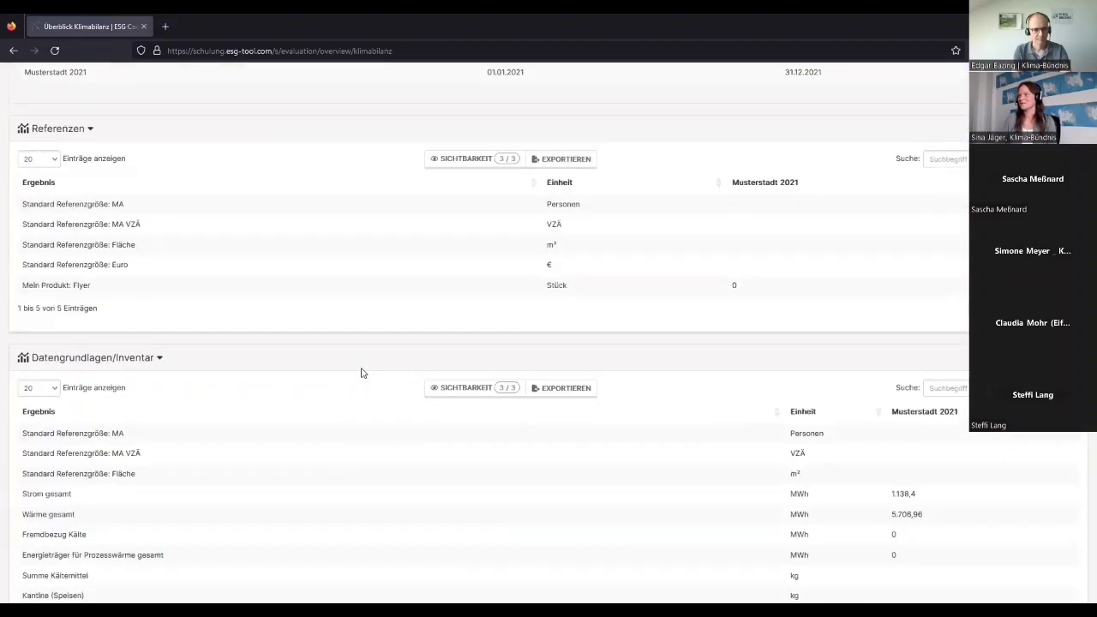
pyautogui.scroll(-5, 361, 375)
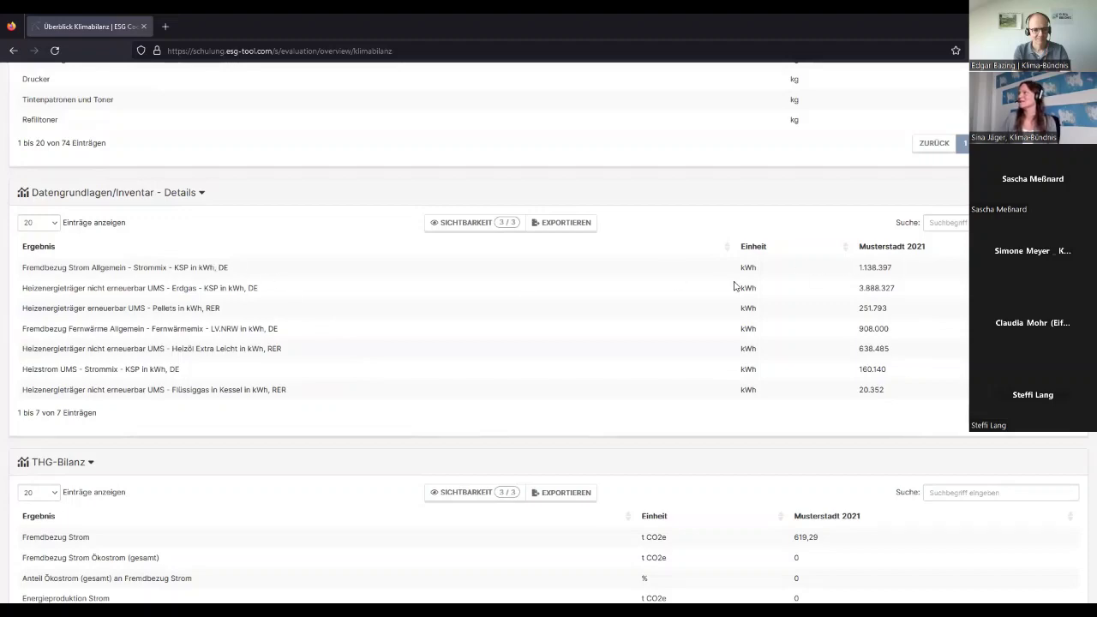
pyautogui.scroll(-6, 728, 286)
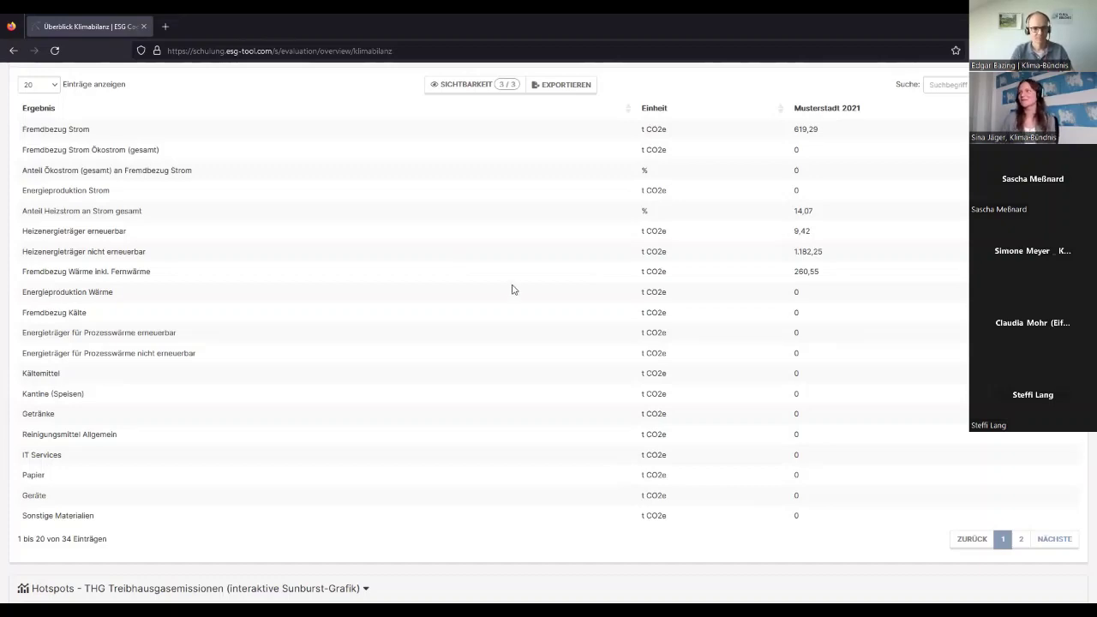
# Step: Examine the interactive sunburst and pie charts of the greenhouse gas hotspots, checking the shares of electricity and heating
pyautogui.scroll(-1, 509, 288)
pyautogui.scroll(-5, 506, 288)
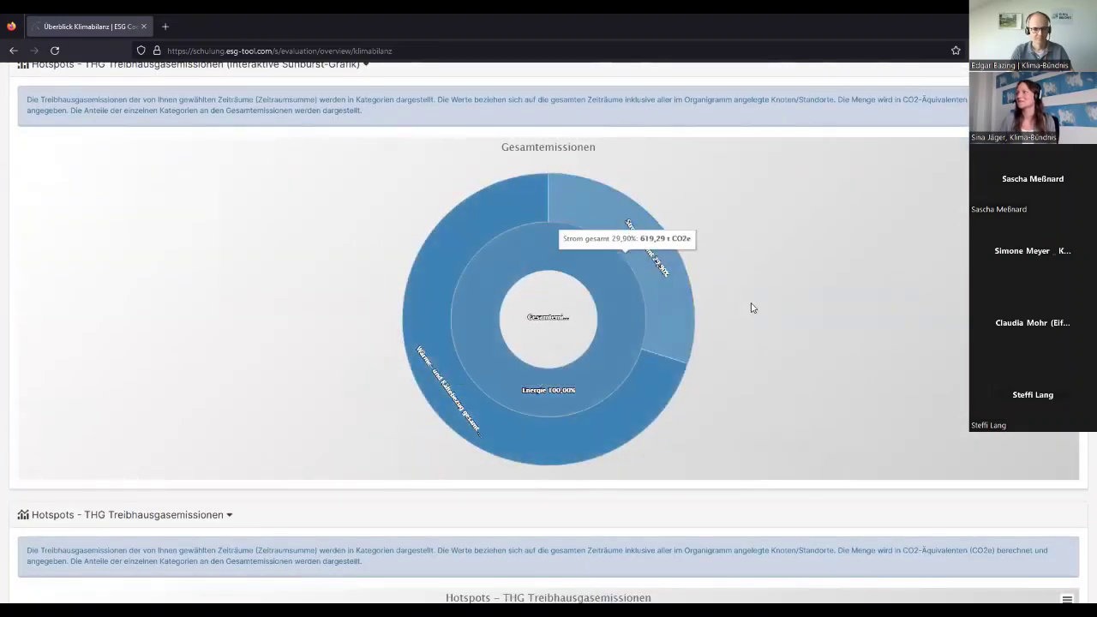
pyautogui.scroll(1, 235, 306)
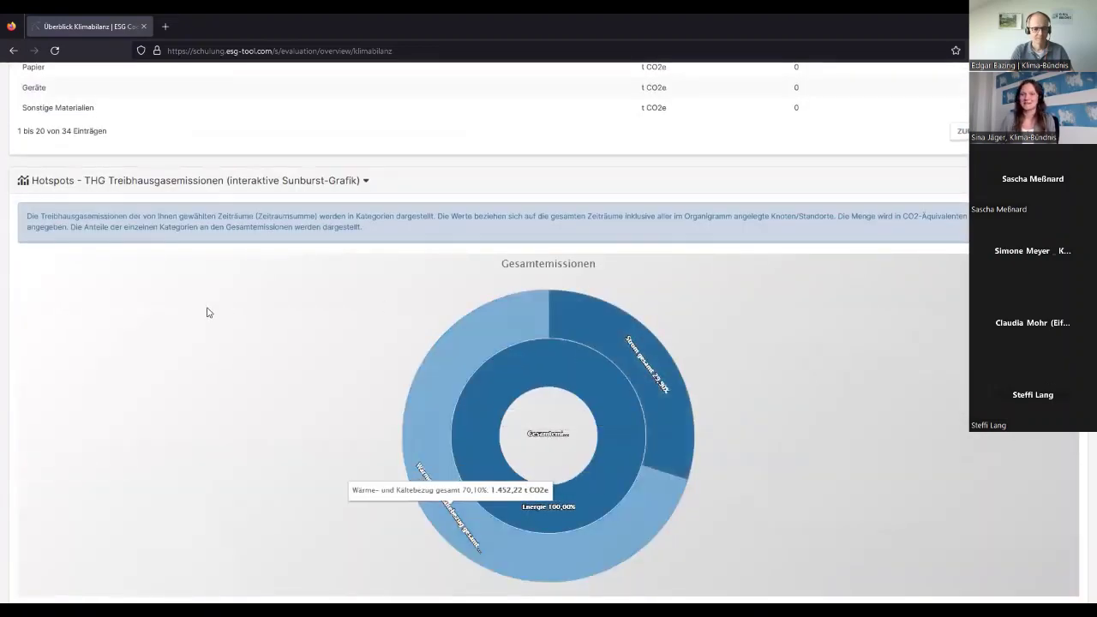
pyautogui.scroll(-4, 243, 297)
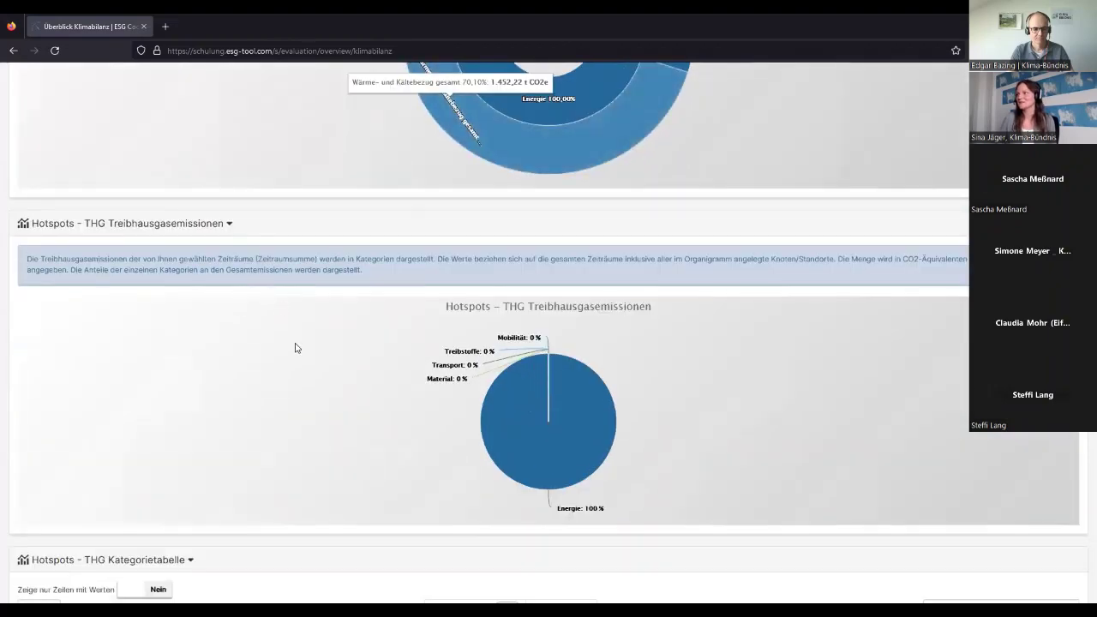
pyautogui.scroll(-2, 293, 351)
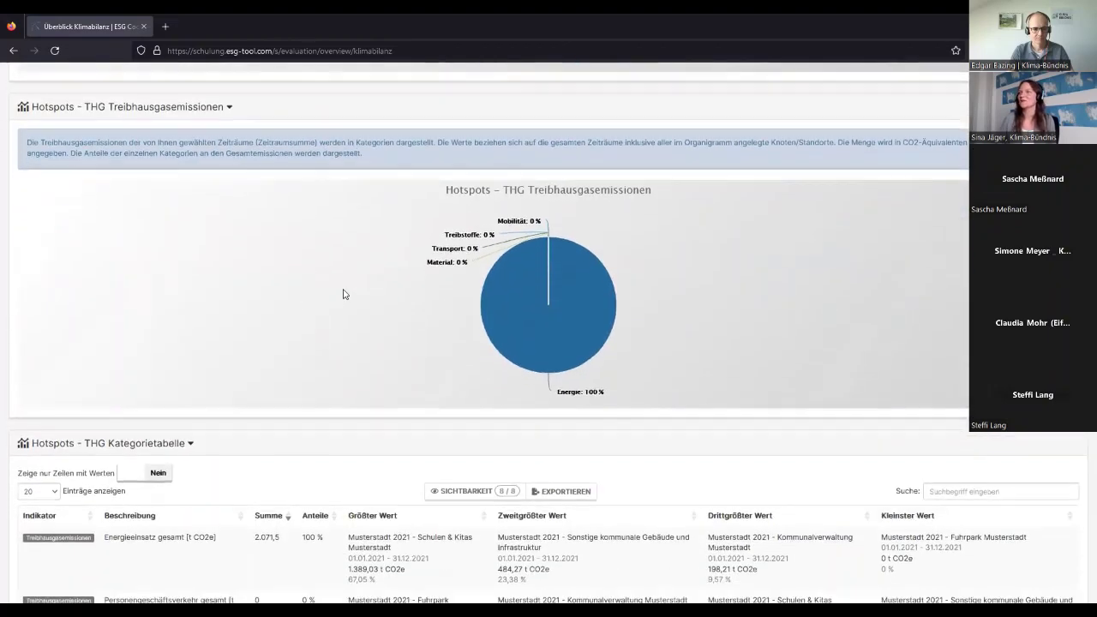
# Step: Review the THG category table, the total and share charts for Scopes 1 to 3, and the THG - Ranking Gesamtansicht
pyautogui.scroll(-8, 342, 294)
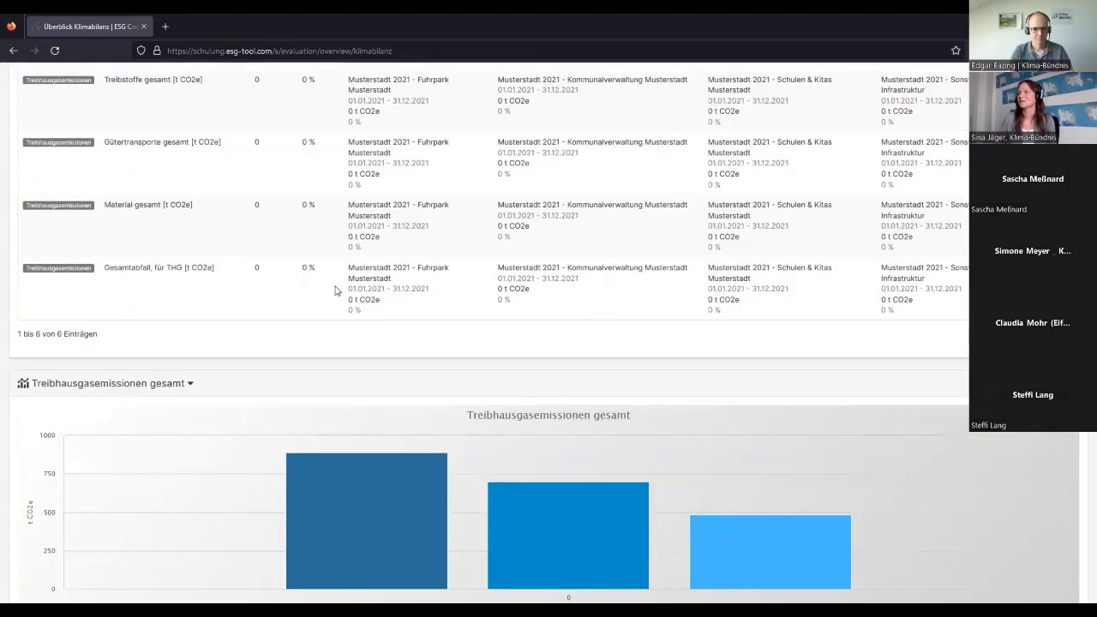
pyautogui.scroll(-1, 196, 309)
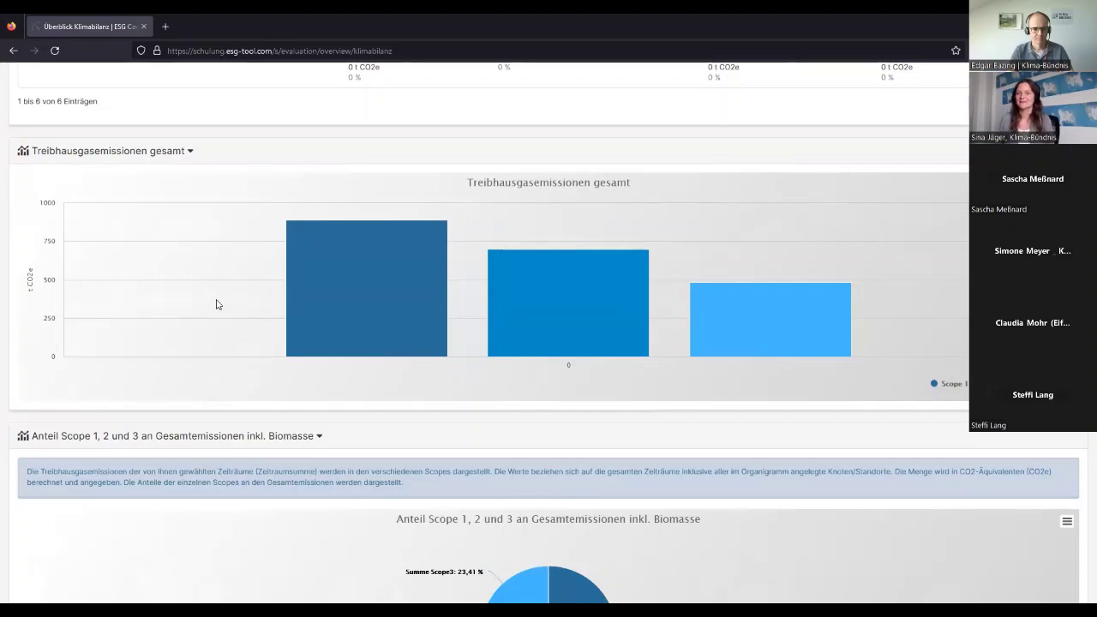
pyautogui.moveTo(631, 332)
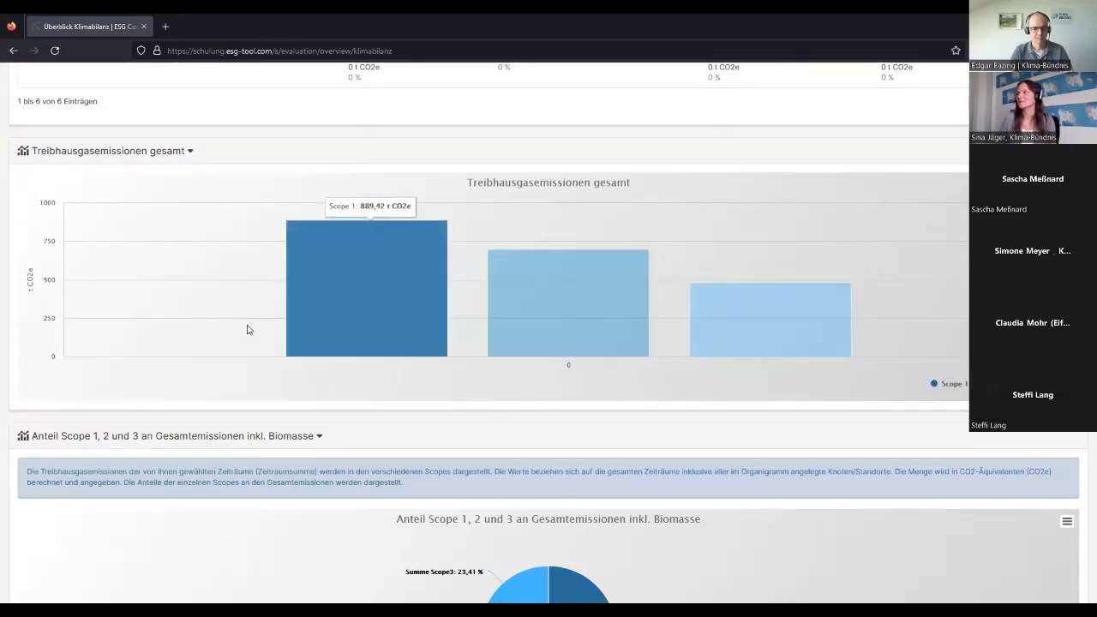
pyautogui.scroll(-2, 197, 301)
pyautogui.scroll(-6, 196, 301)
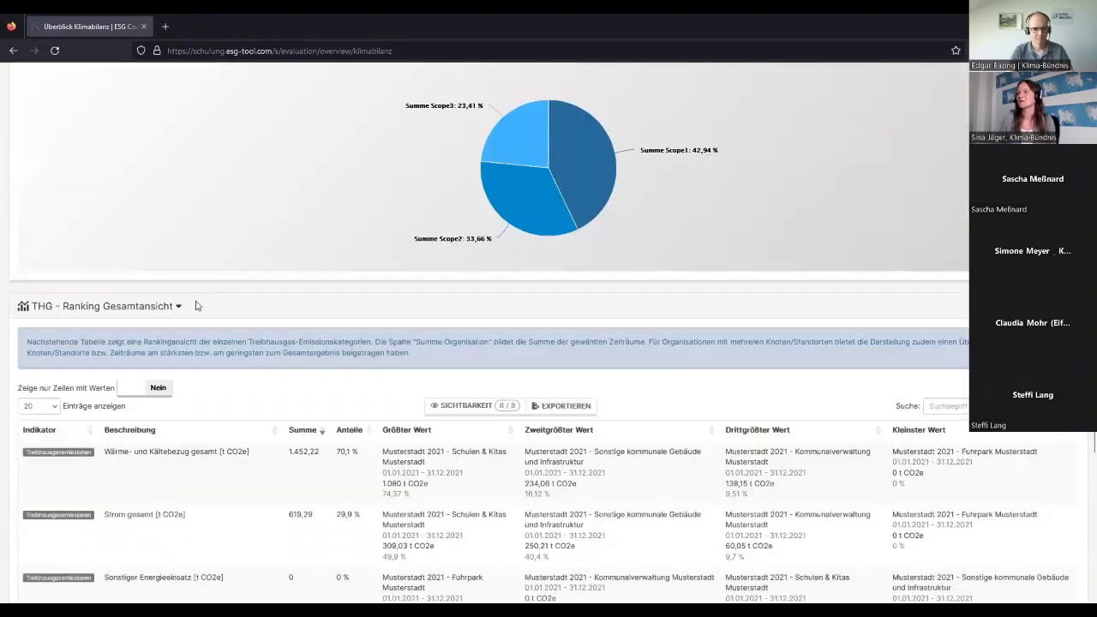
pyautogui.scroll(-12, 163, 343)
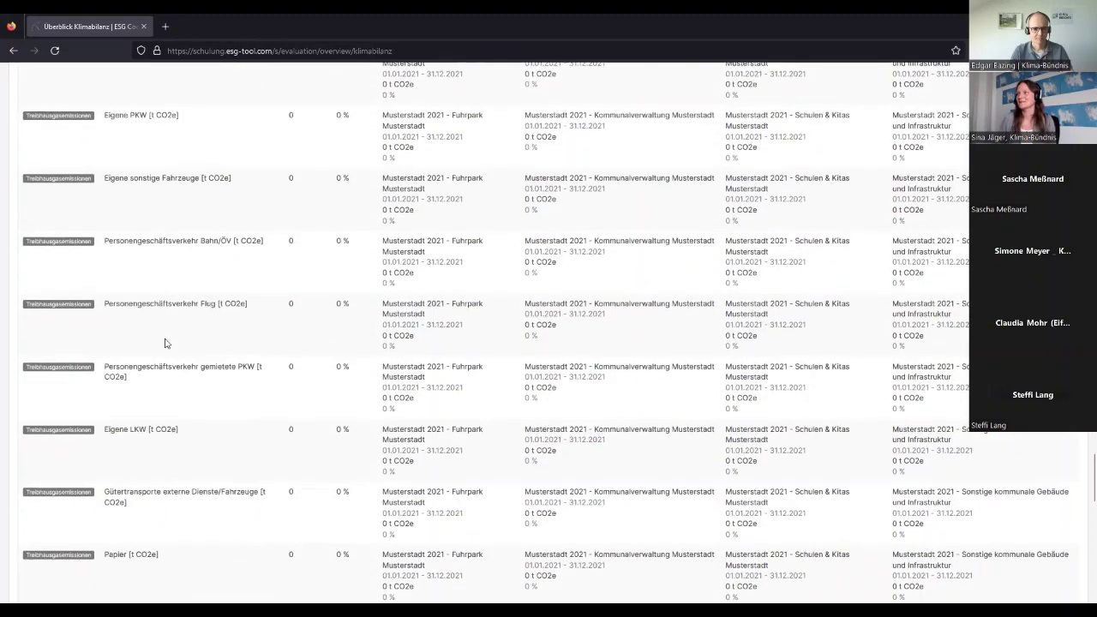
pyautogui.scroll(-5, 163, 334)
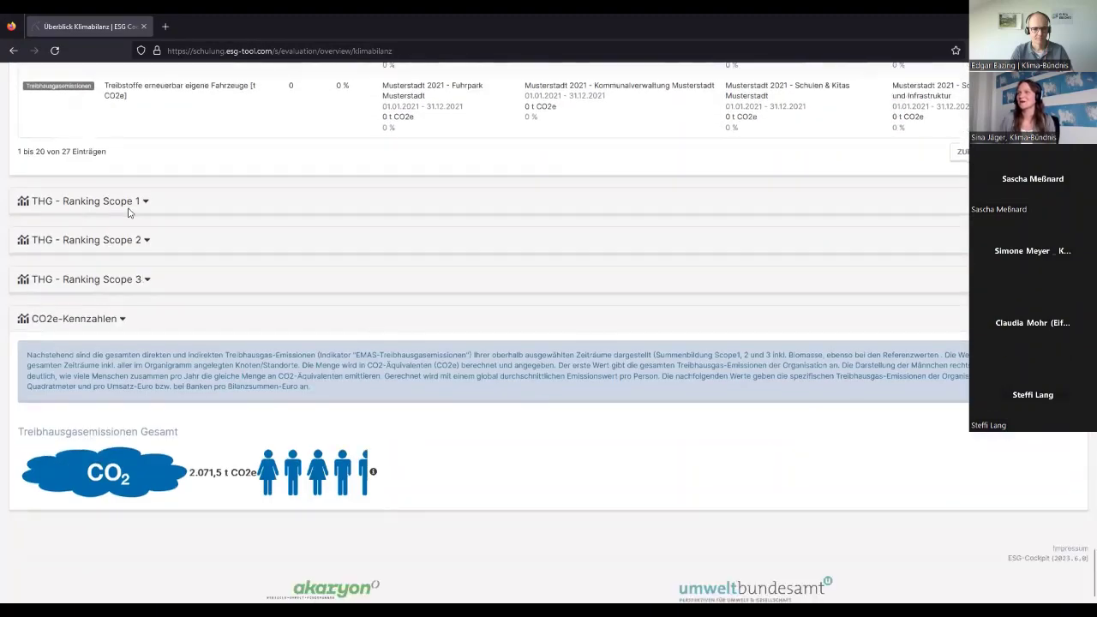
# Step: Expand THG - Ranking Scope 1, limit it to rows with values, and return towards the beginning of the overview
pyautogui.click(139, 201)
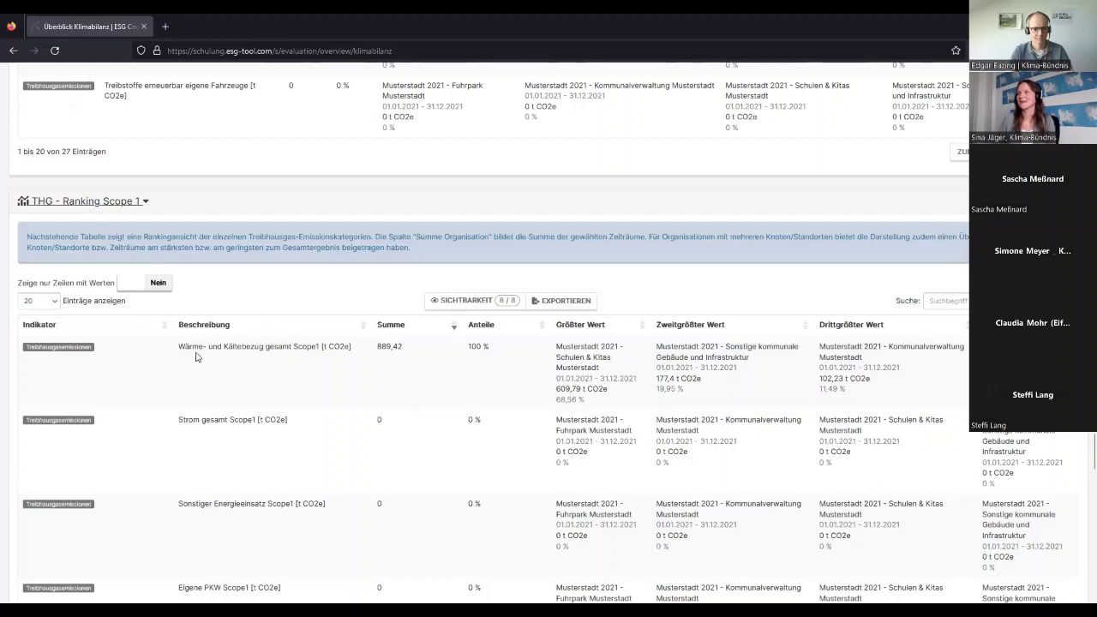
pyautogui.click(158, 284)
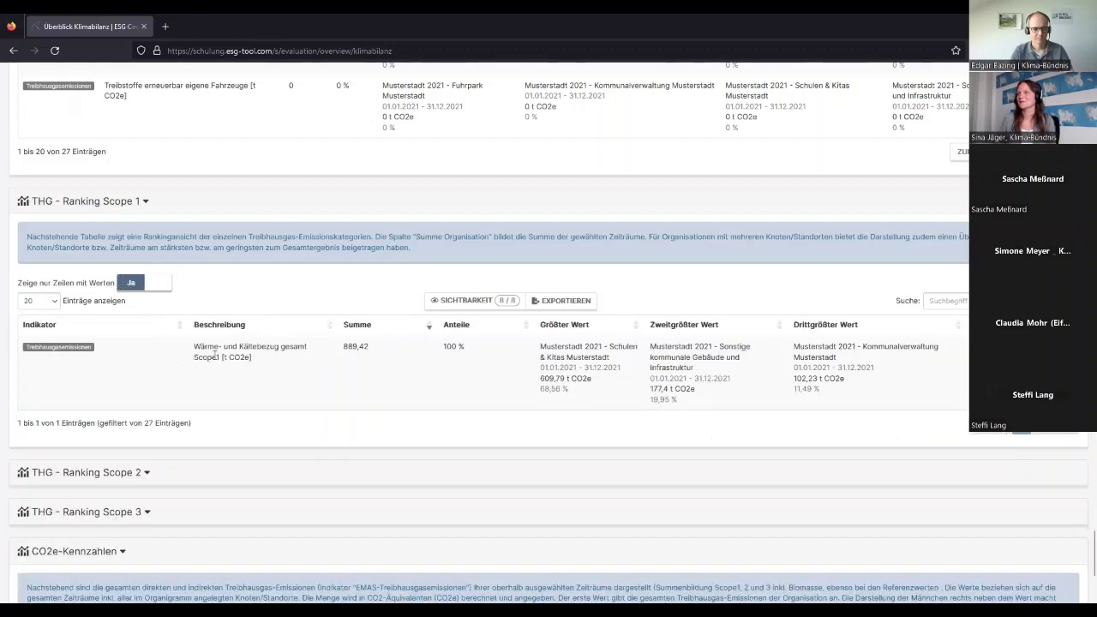
pyautogui.scroll(-3, 301, 343)
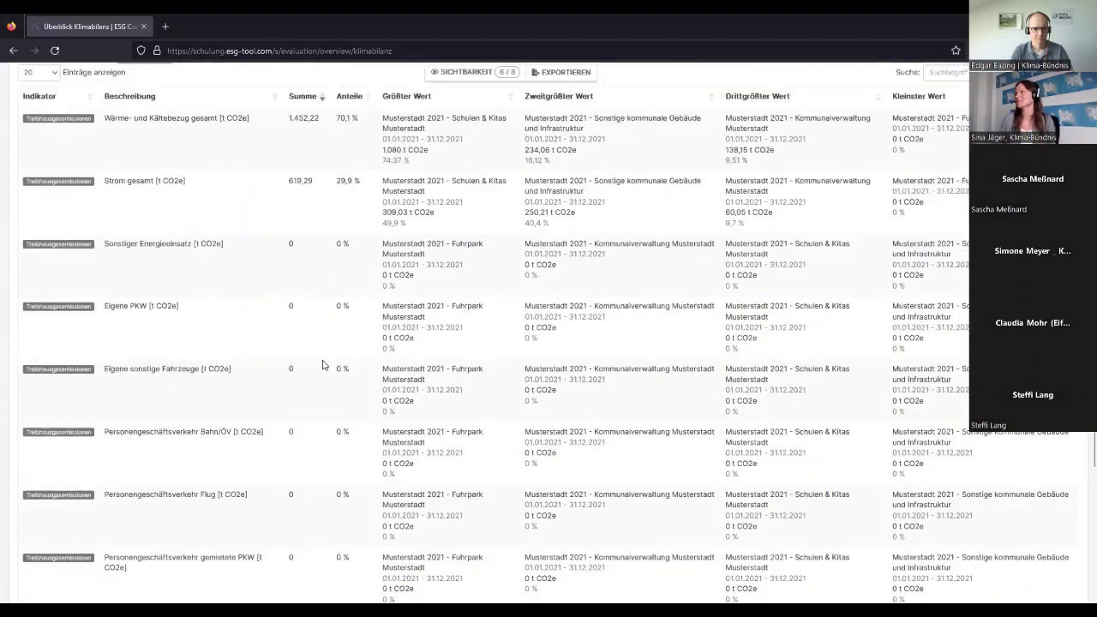
pyautogui.scroll(20, 323, 369)
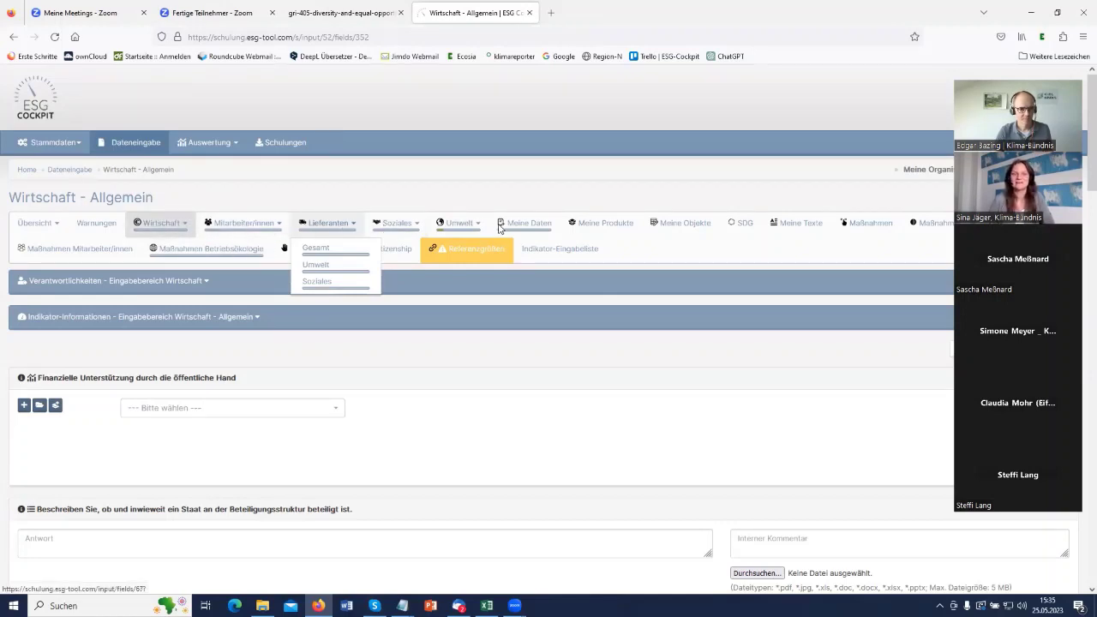
# Step: Look over the data entry subcategories of the Umwelt, Lieferanten, Mitarbeiter/innen and Wirtschaft areas for Meine Organisation
pyautogui.click(468, 229)
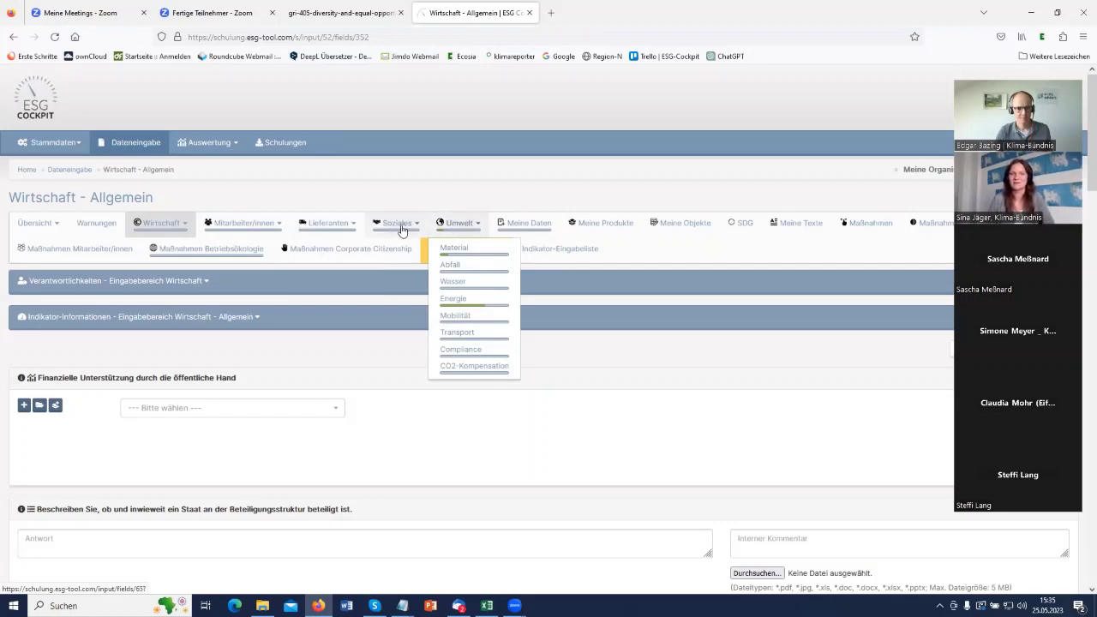
pyautogui.click(329, 230)
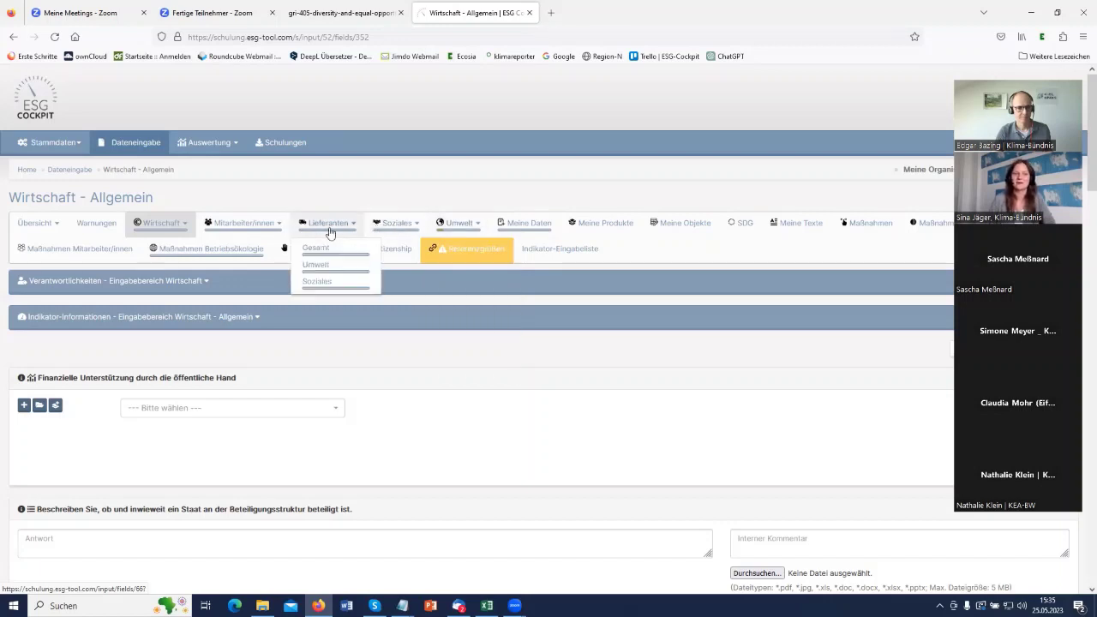
pyautogui.click(254, 227)
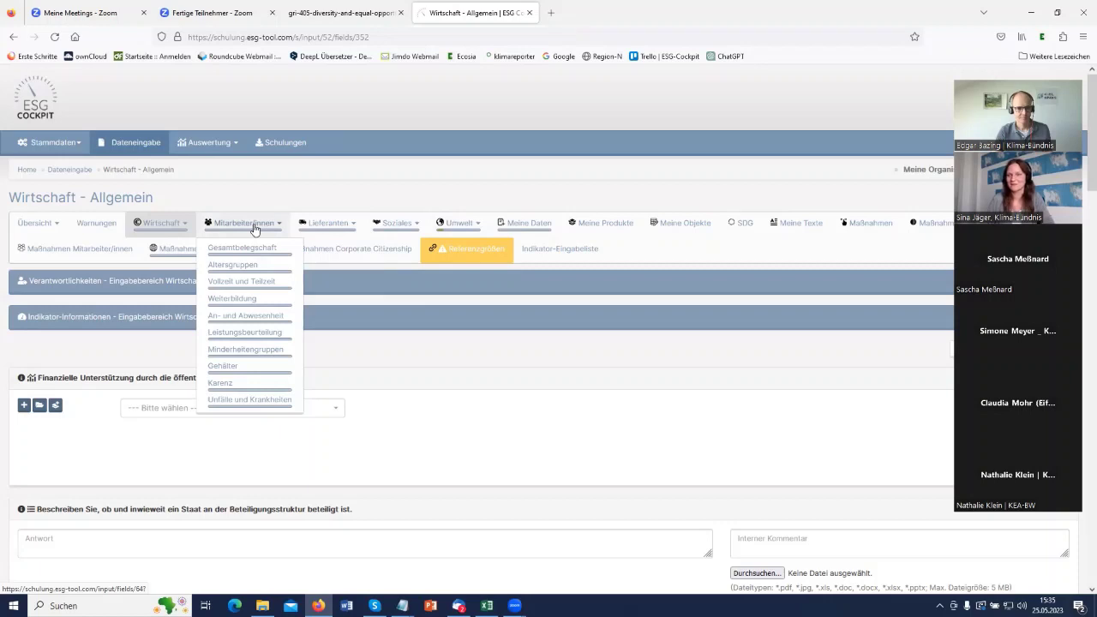
pyautogui.click(162, 232)
pyautogui.click(162, 247)
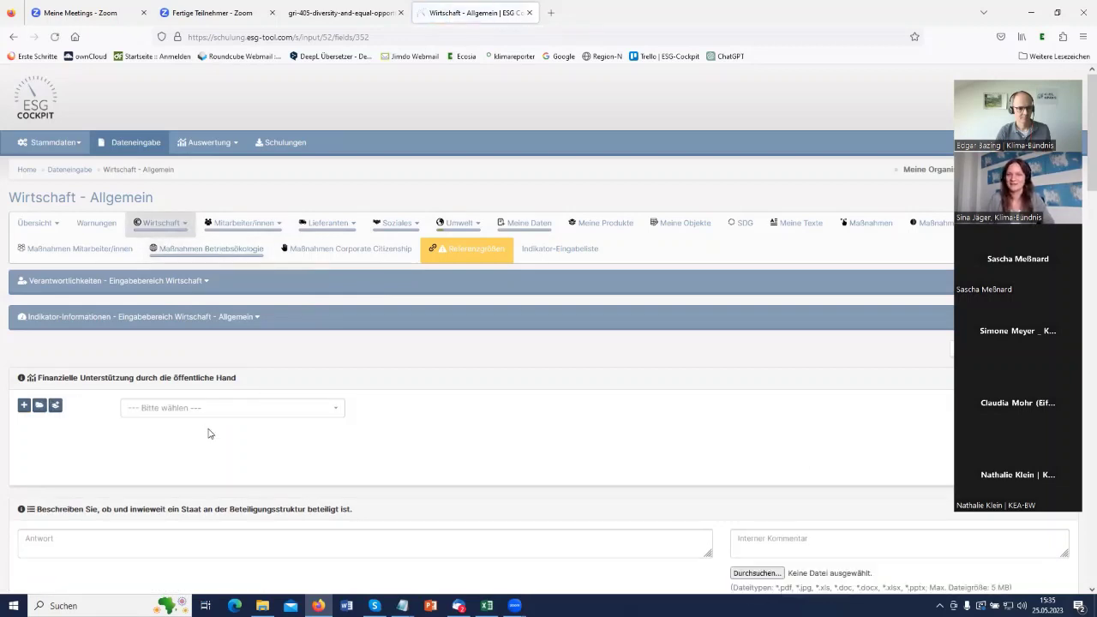
# Step: Look through the Wirtschaft - Allgemein entry fields on public funding, state participation and revenue
pyautogui.scroll(-3, 208, 433)
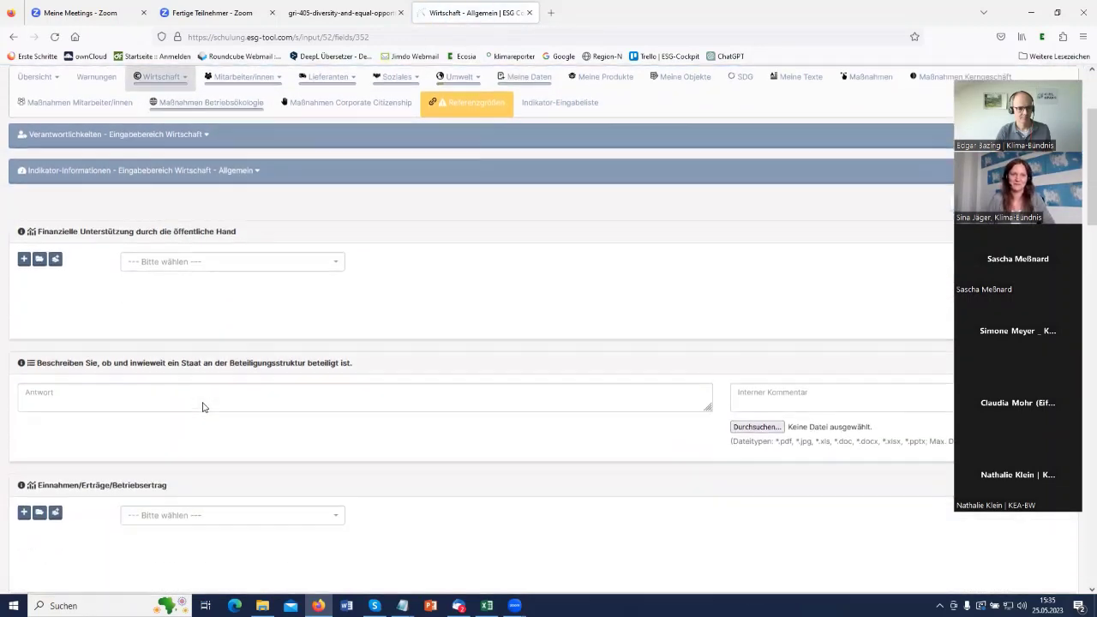
pyautogui.scroll(-1, 203, 407)
pyautogui.scroll(3, 203, 407)
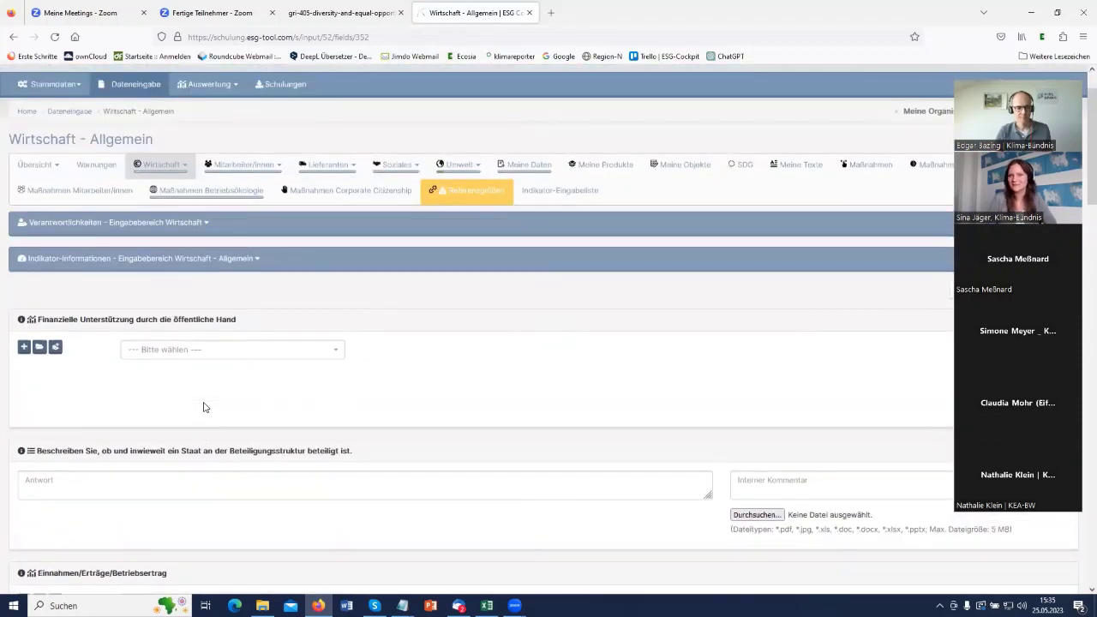
pyautogui.scroll(1, 203, 407)
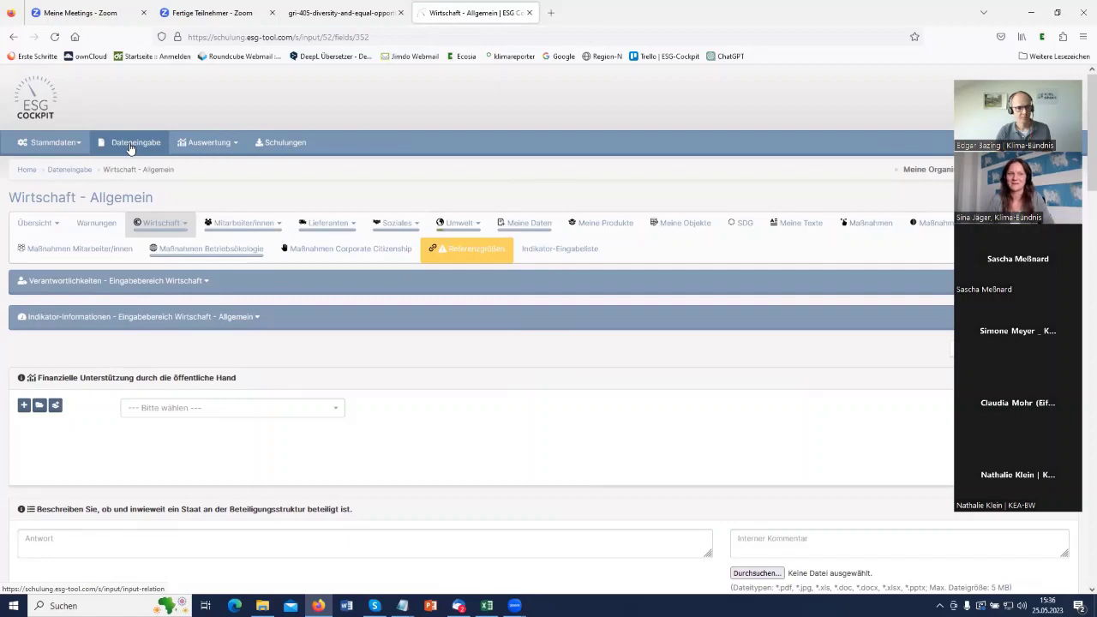
# Step: Open the GRI overview evaluation, set the evaluation type to Zeitraum and choose the period Meine Organisation 2021
pyautogui.click(221, 149)
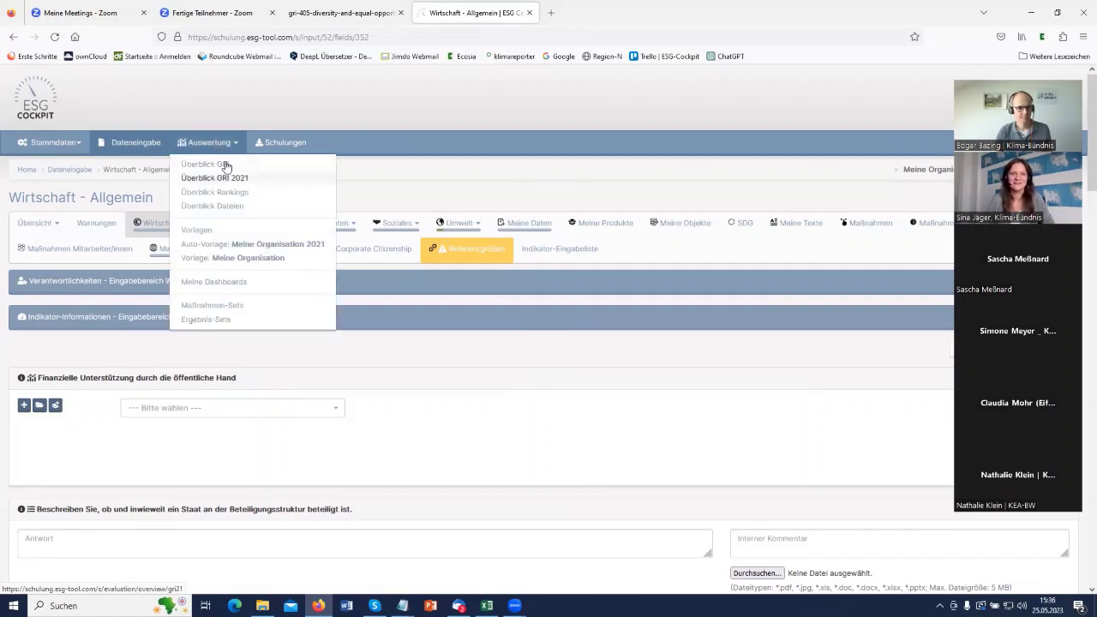
pyautogui.click(219, 165)
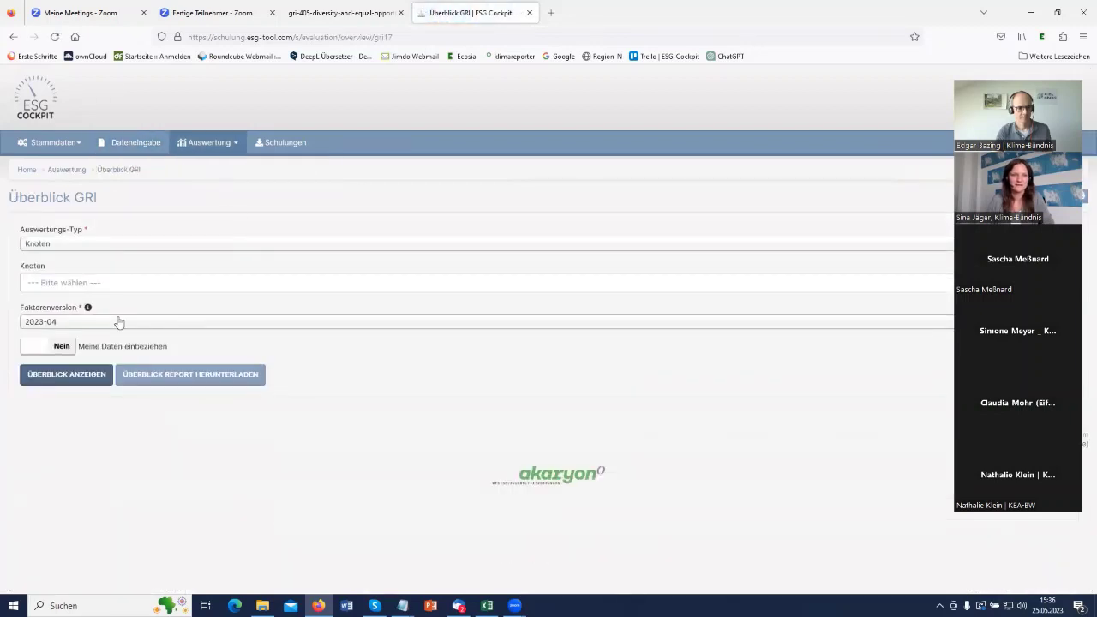
pyautogui.click(144, 250)
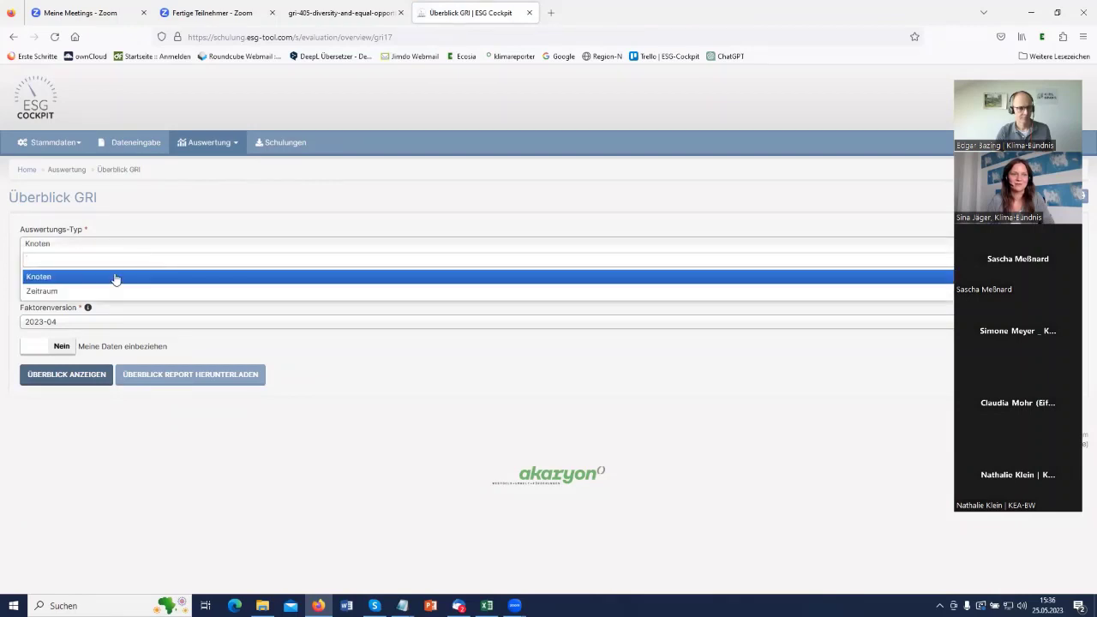
pyautogui.click(71, 294)
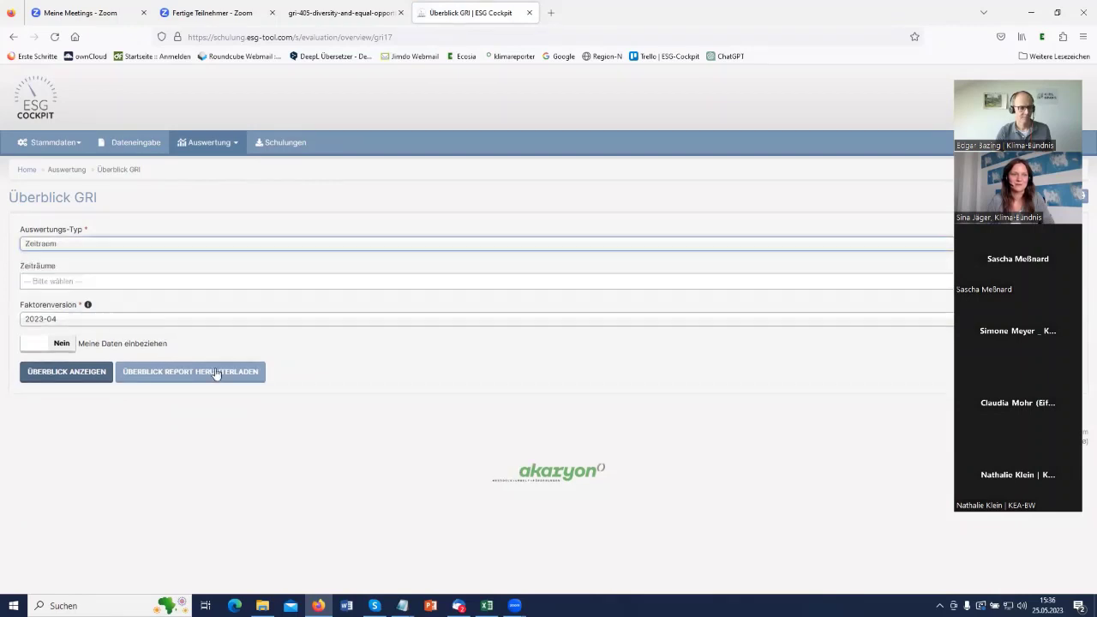
pyautogui.click(150, 282)
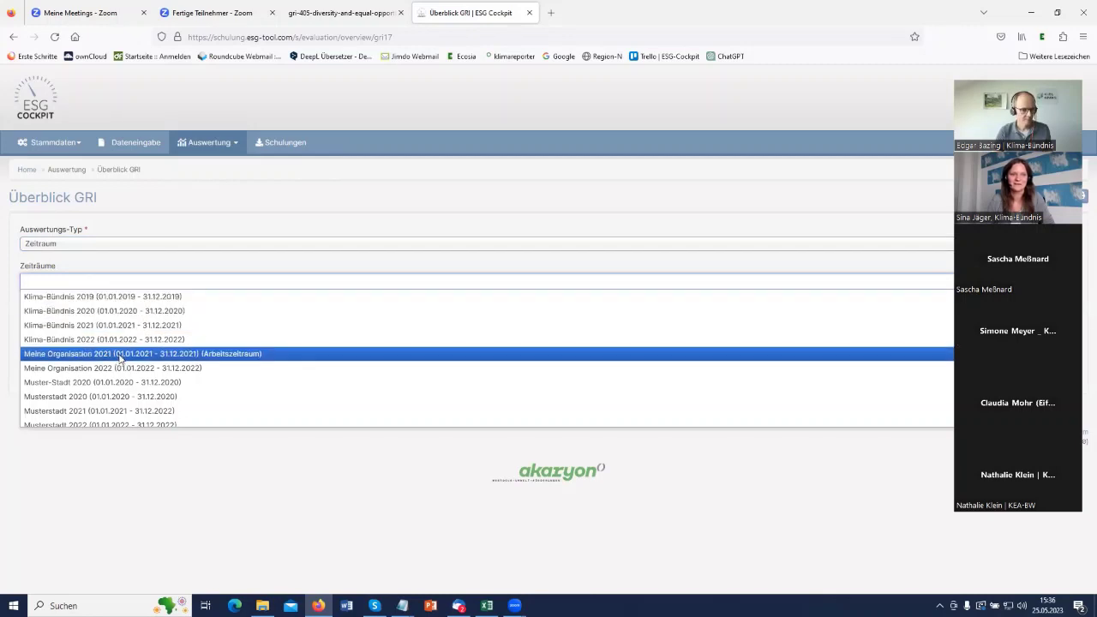
pyautogui.click(120, 354)
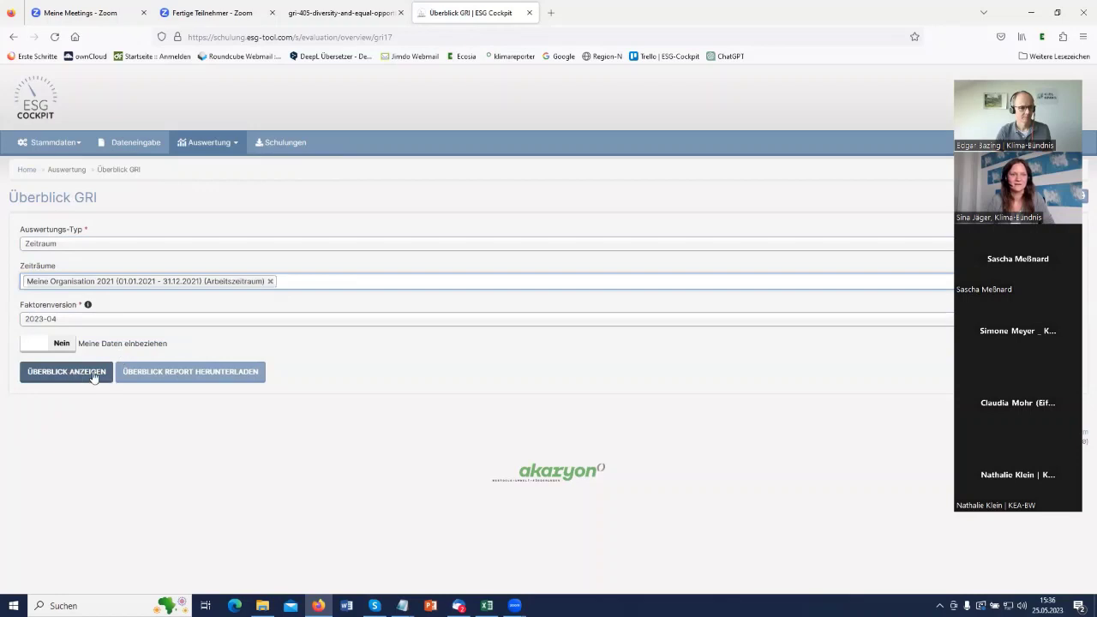
# Step: Generate the GRI overview for Meine Organisation 2021 and review its greenhouse gas charts, CO2e-Kennzahlen and Hotspots Umwelt table
pyautogui.click(94, 375)
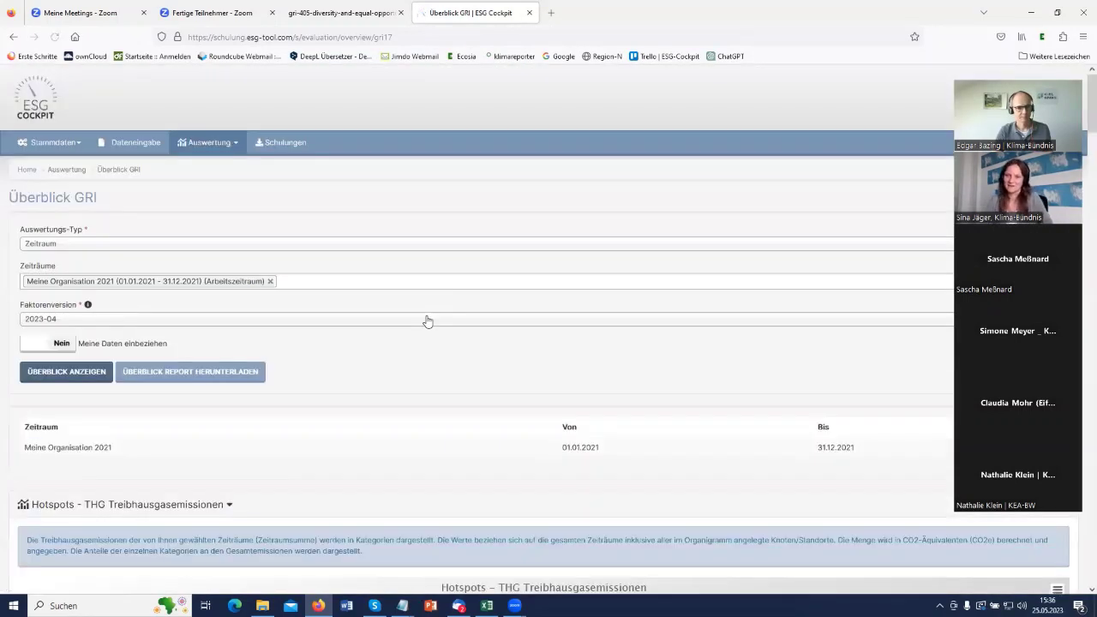
pyautogui.scroll(-3, 405, 404)
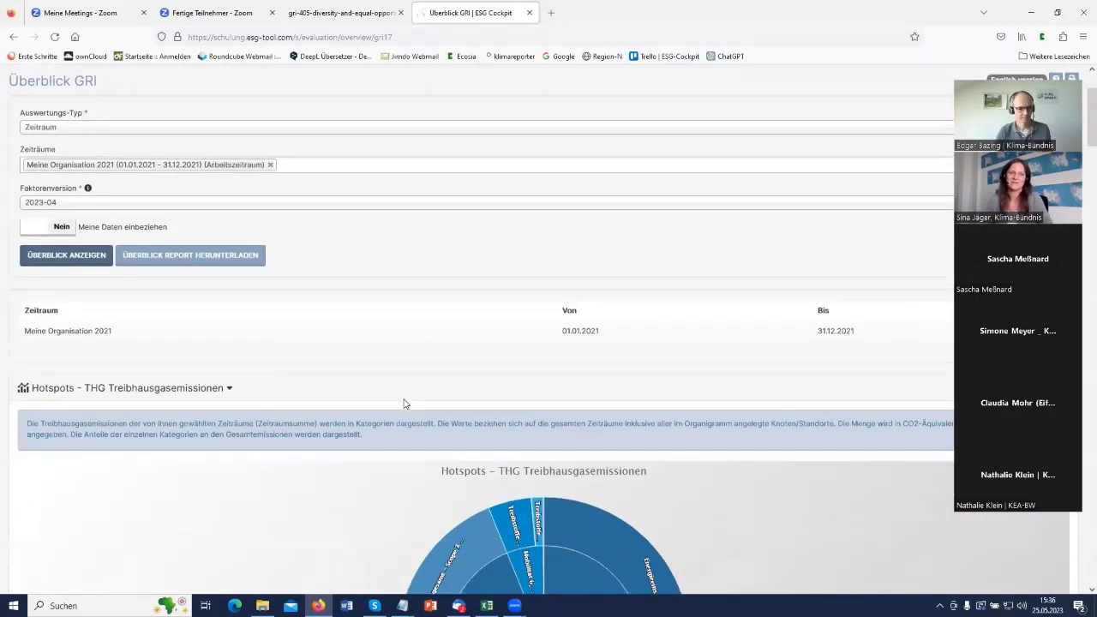
pyautogui.scroll(-3, 301, 356)
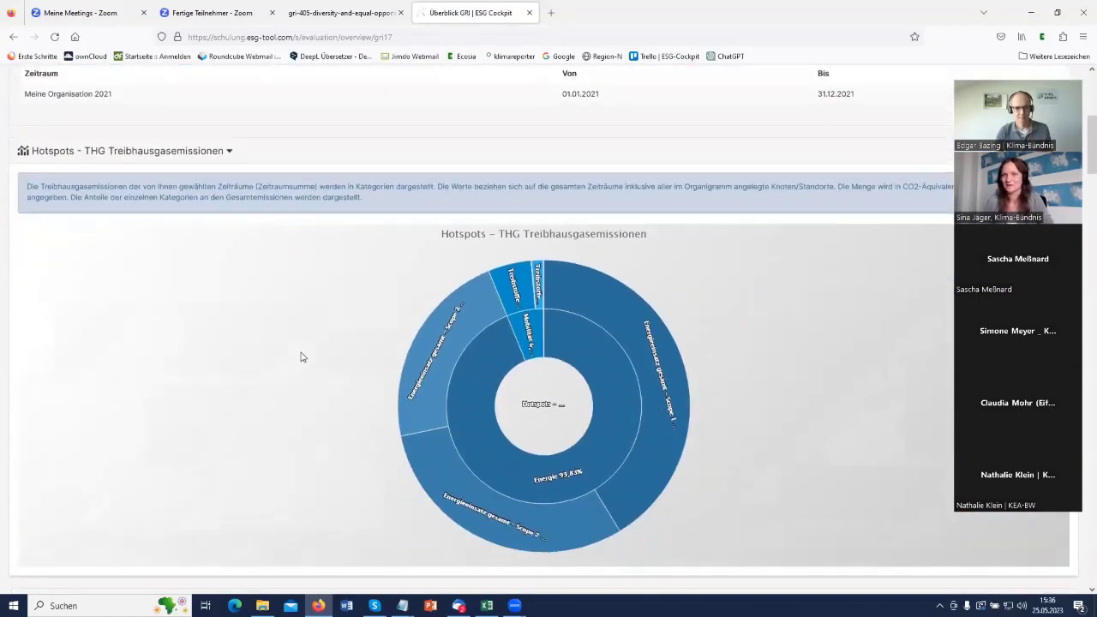
pyautogui.scroll(-3, 300, 356)
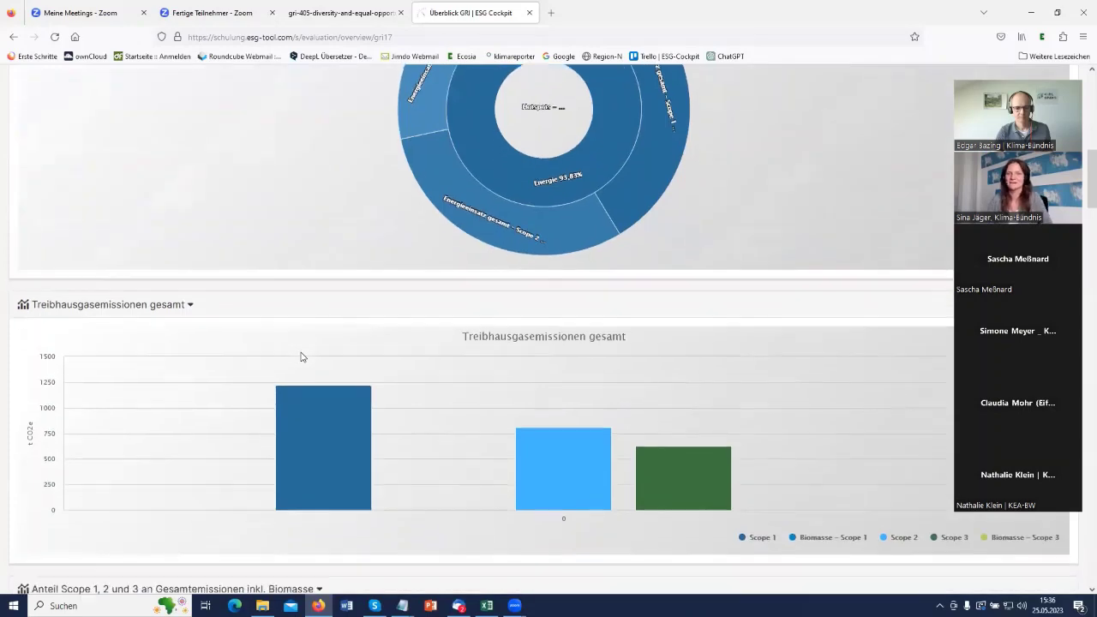
pyautogui.scroll(-5, 83, 420)
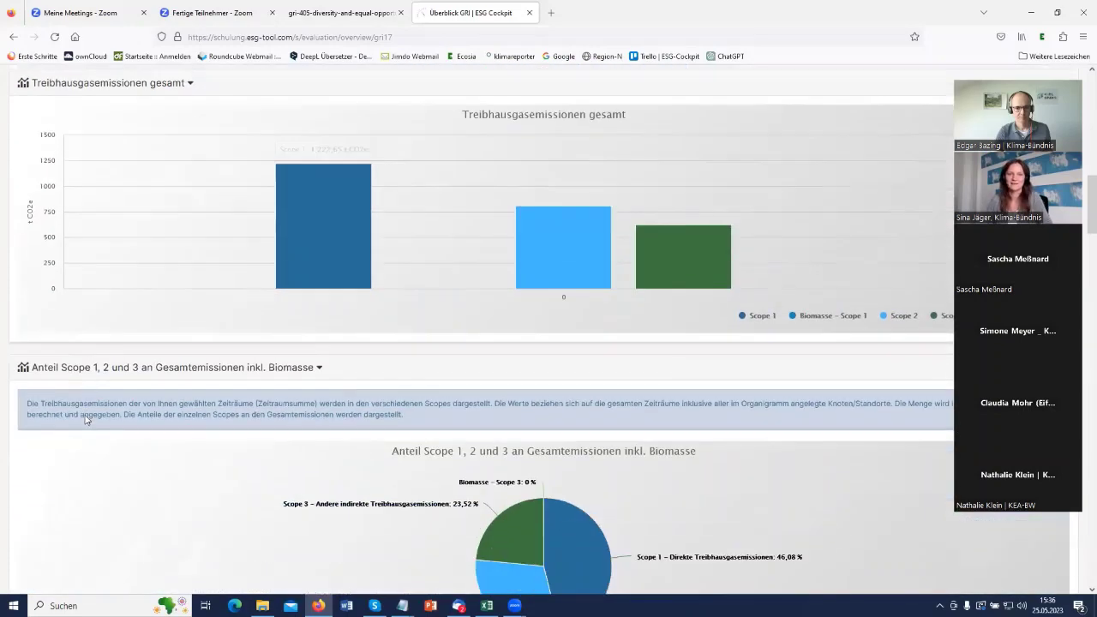
pyautogui.scroll(-6, 85, 419)
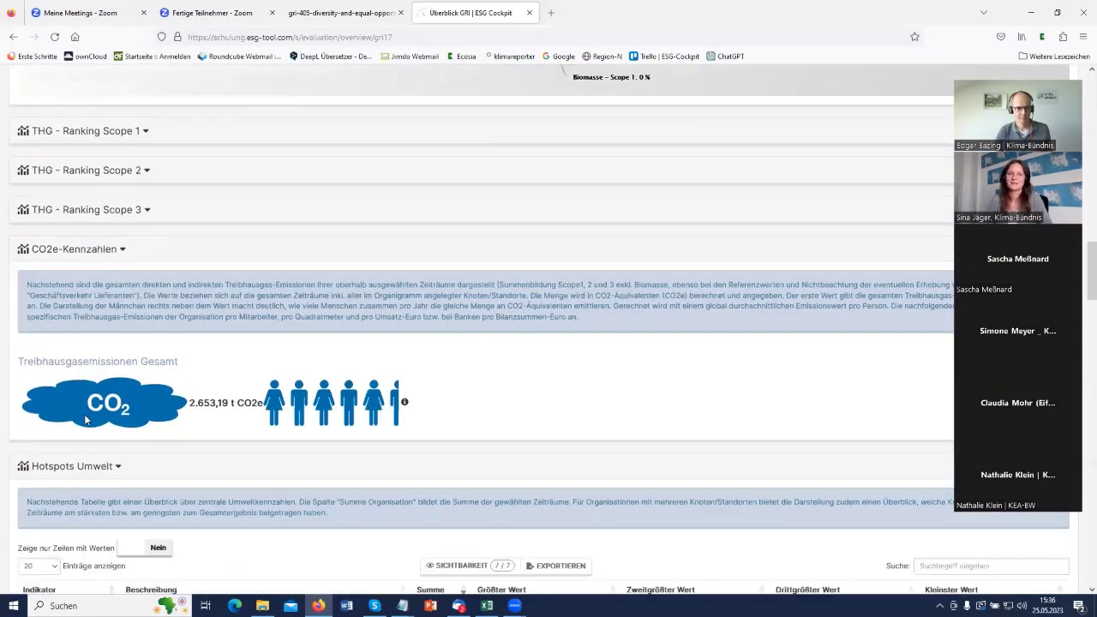
pyautogui.scroll(-2, 85, 419)
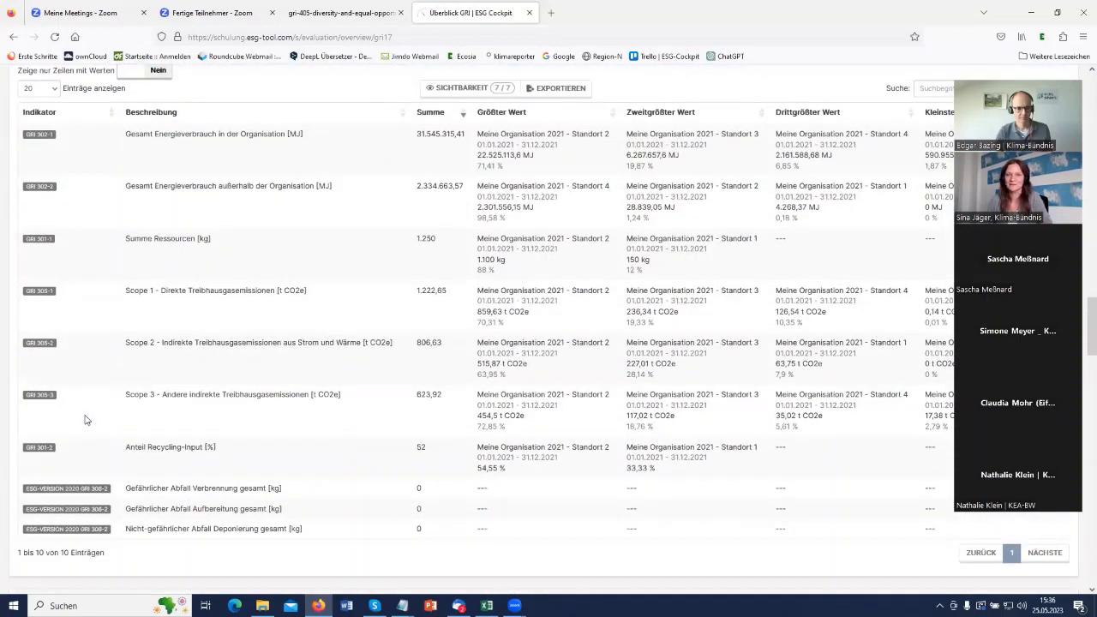
pyautogui.scroll(3, 85, 419)
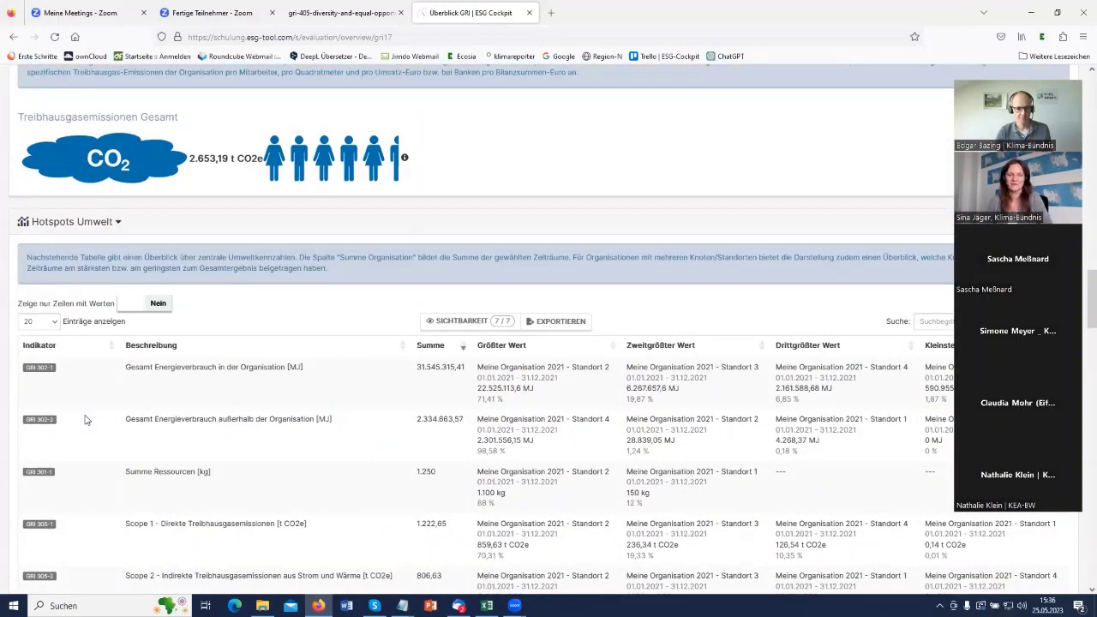
# Step: Look over the Personenkilometer and Nettoumsatz bzw. Bilanzsumme je MitarbeiterIn charts, and return to the beginning of the GRI overview
pyautogui.scroll(-12, 85, 419)
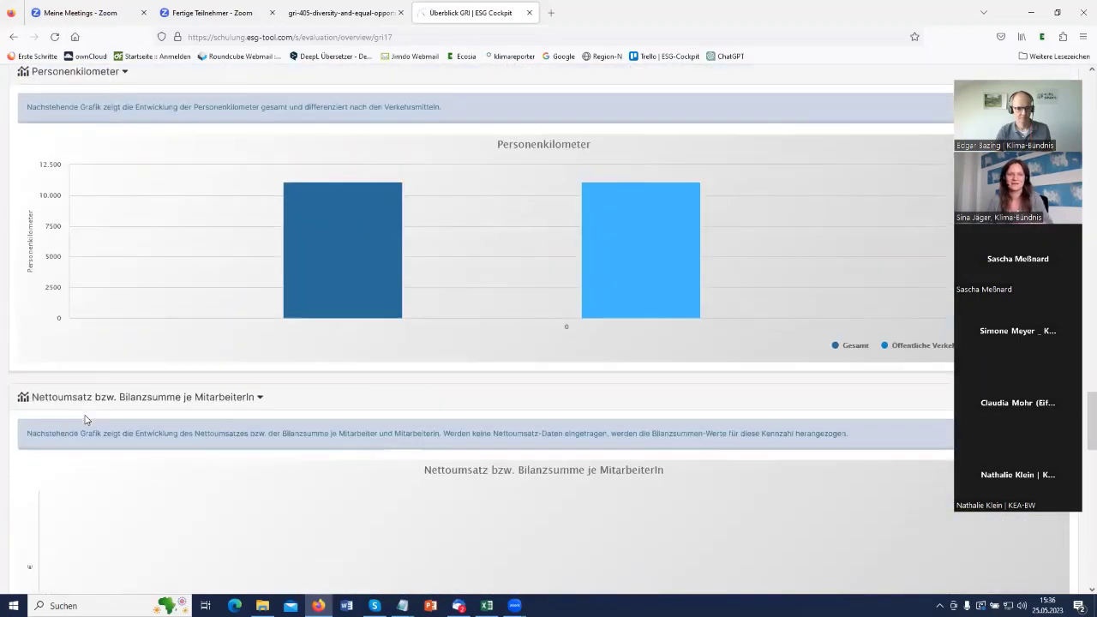
pyautogui.scroll(1, 85, 420)
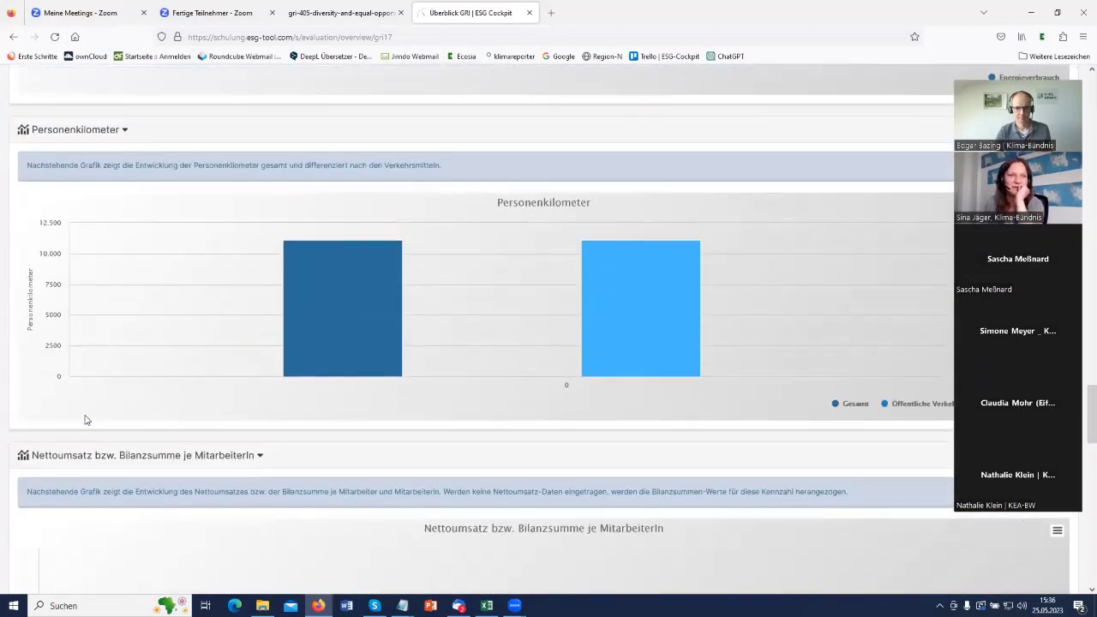
pyautogui.scroll(-4, 85, 419)
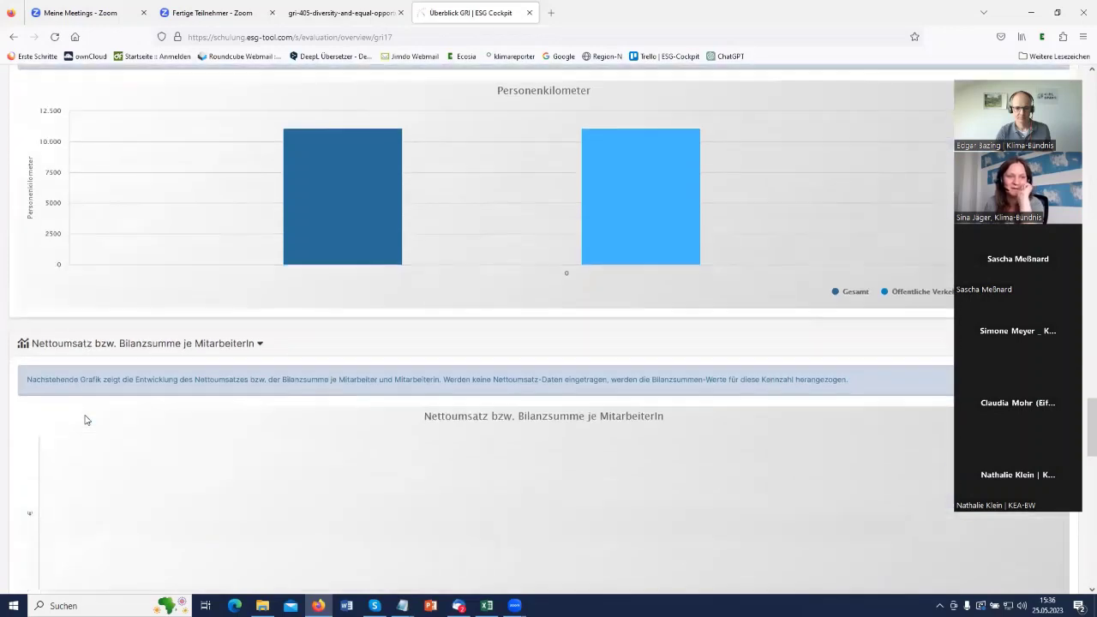
pyautogui.scroll(3, 85, 419)
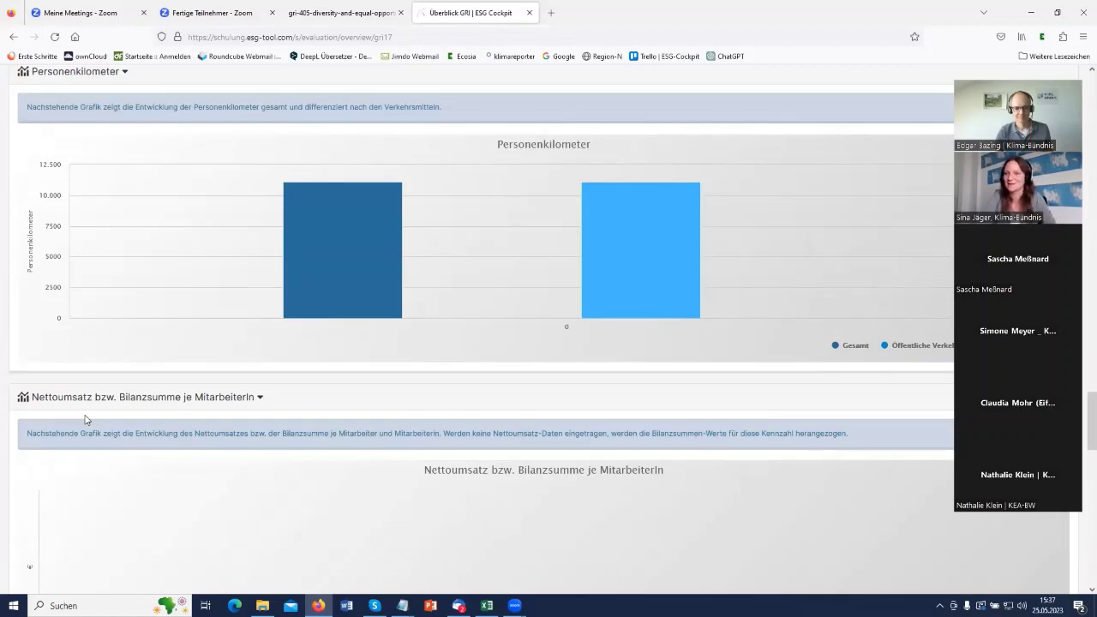
pyautogui.scroll(20, 85, 419)
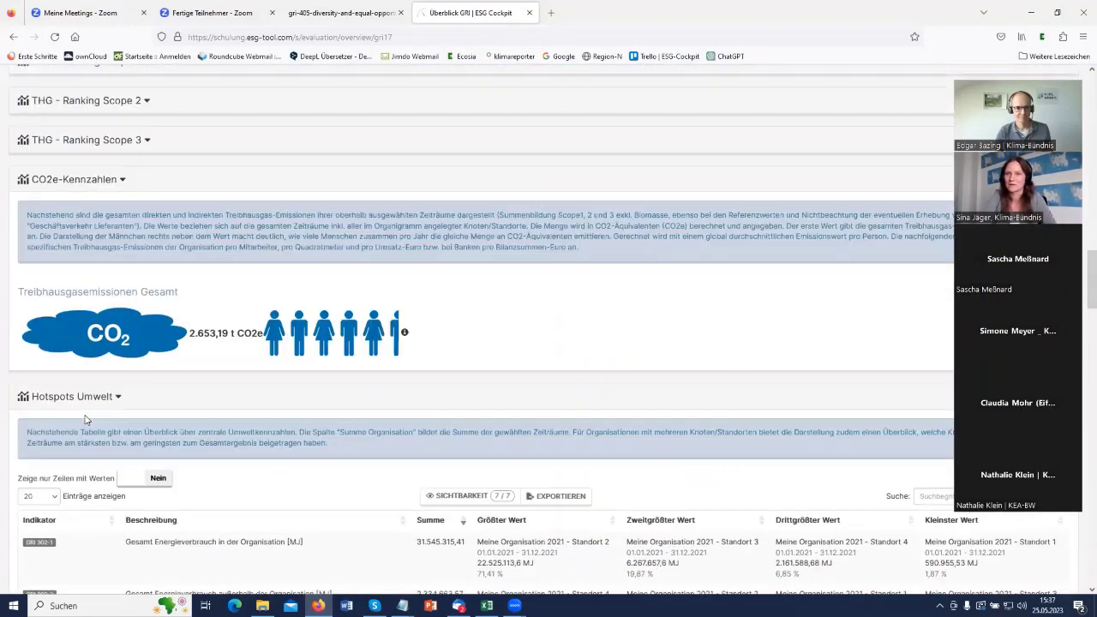
pyautogui.scroll(20, 85, 419)
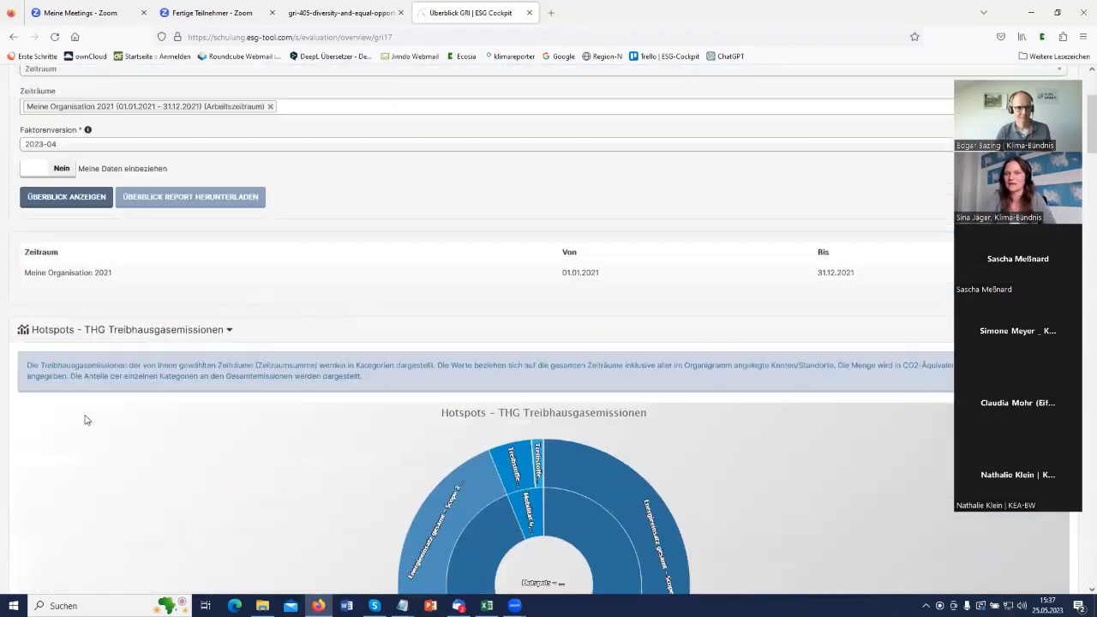
pyautogui.scroll(3, 85, 419)
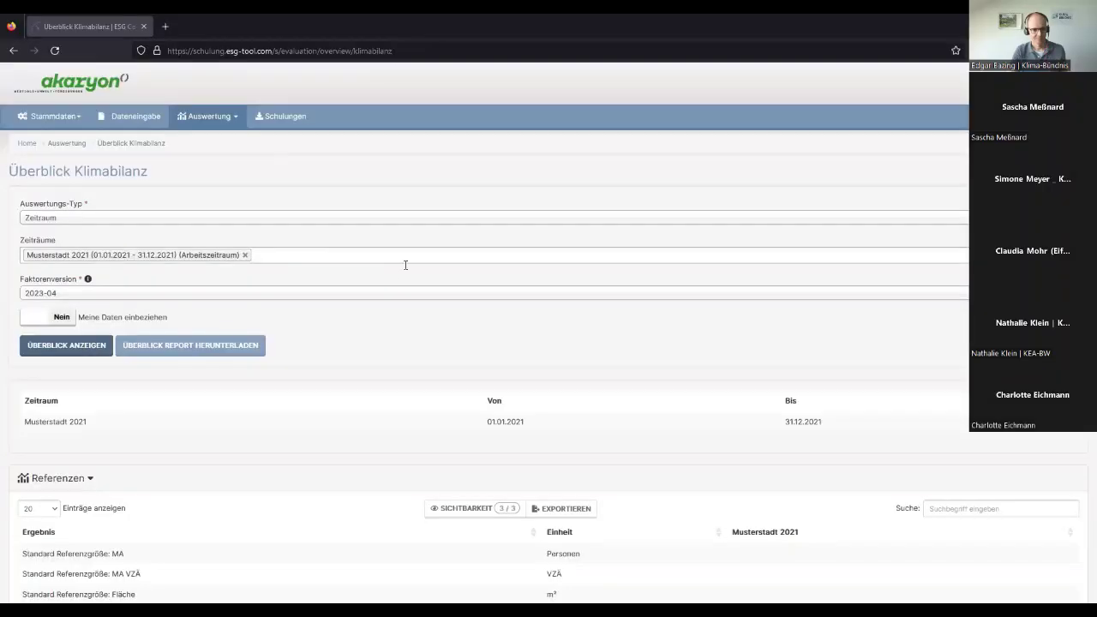
# Step: Start a new auto template for Musterstadt 2021 from the evaluation area and name it "Musterstadt 21 -2"
pyautogui.click(226, 125)
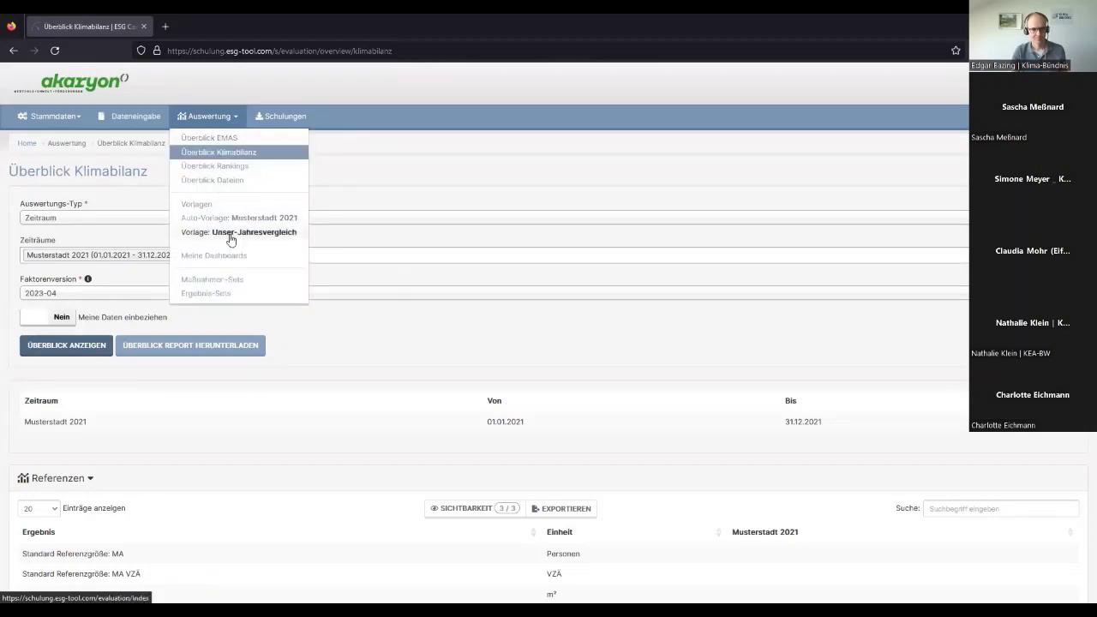
pyautogui.click(253, 220)
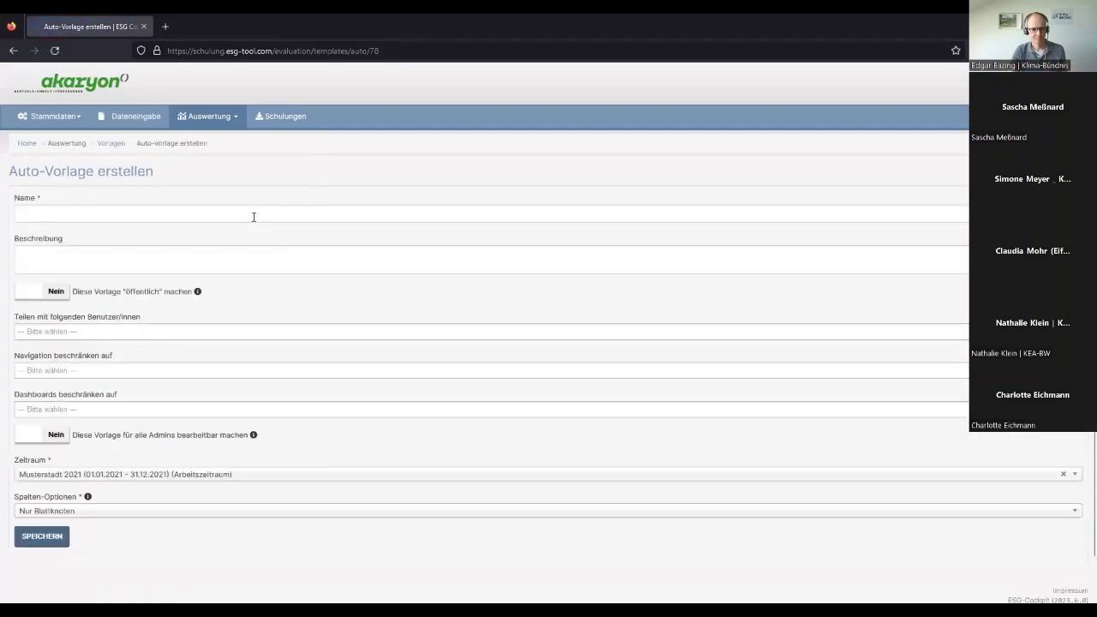
pyautogui.click(253, 217)
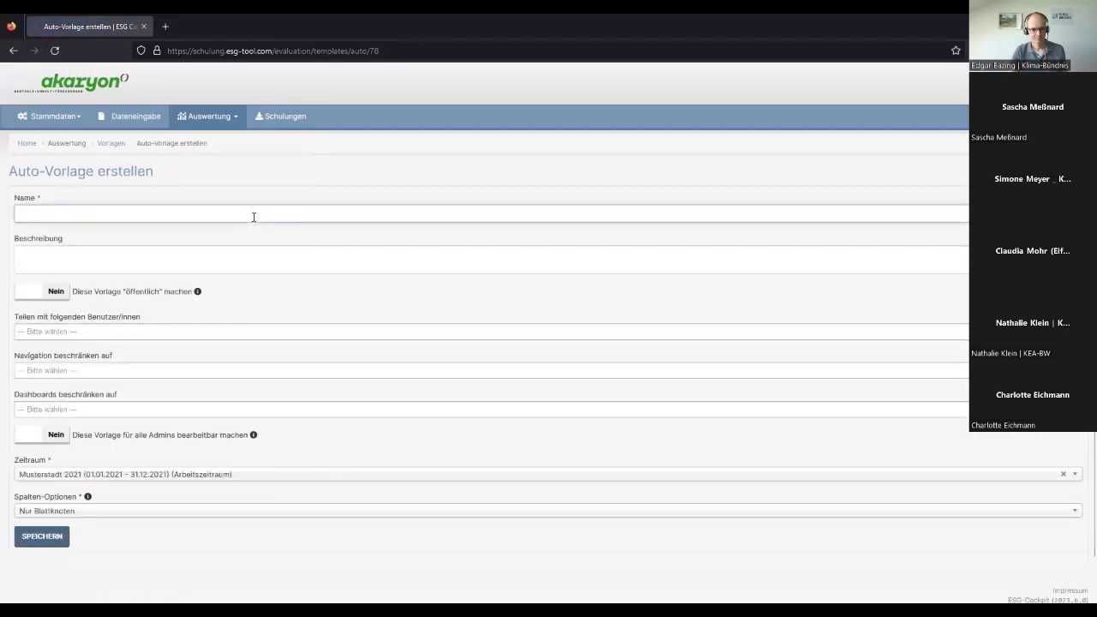
pyautogui.write('Muster')
pyautogui.write('l')
pyautogui.write('tadt 21')
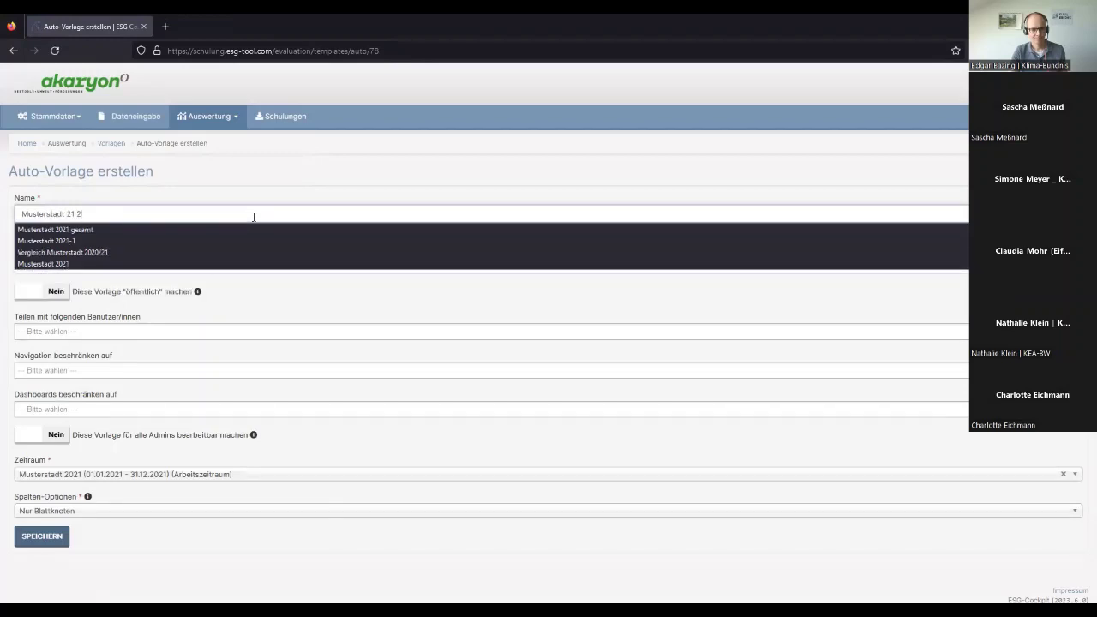
pyautogui.write(' -2')
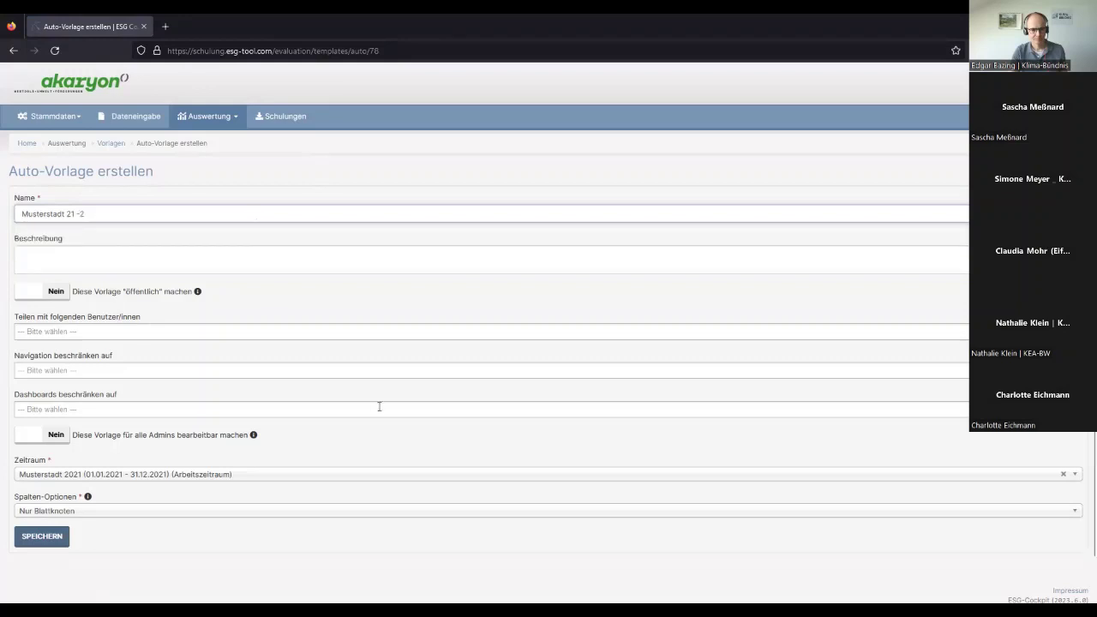
# Step: Set the template's Spalten-Optionen to Alle Knoten and save the auto template
pyautogui.scroll(-1, 86, 437)
pyautogui.click(107, 469)
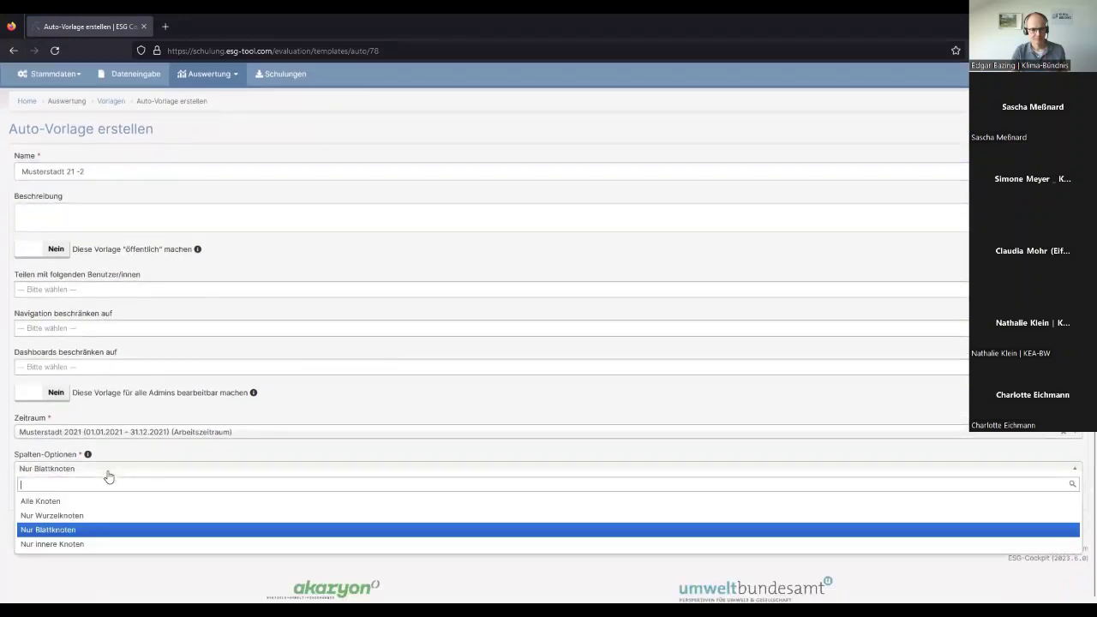
pyautogui.click(72, 500)
pyautogui.click(48, 496)
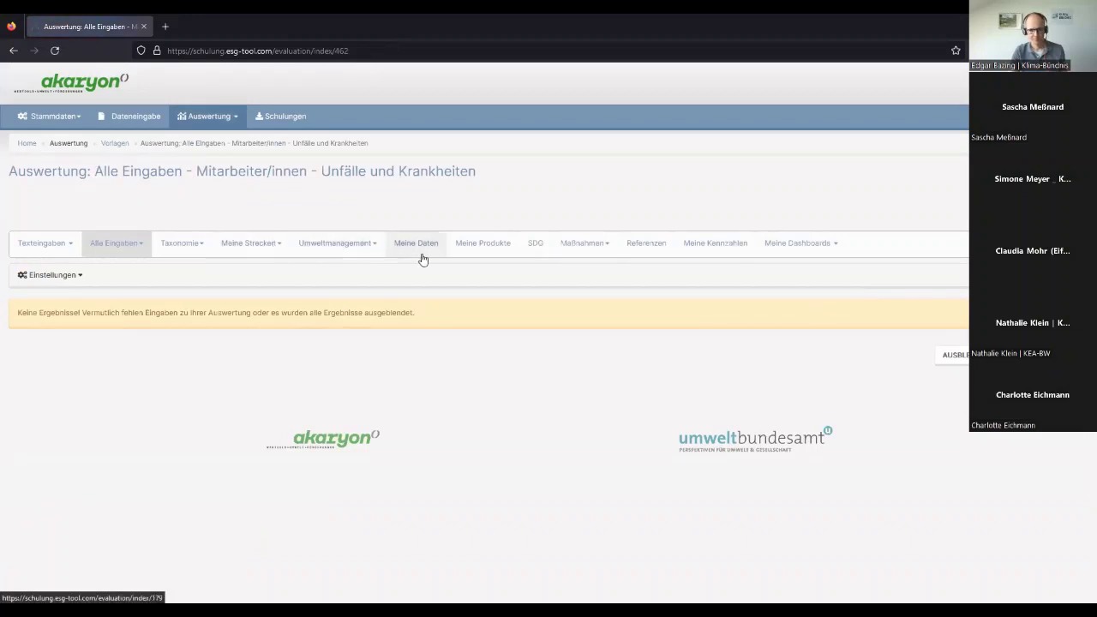
# Step: Open the Umweltmanagement - Energie evaluation and look through the energy figures for each Musterstadt 2021 node
pyautogui.click(361, 247)
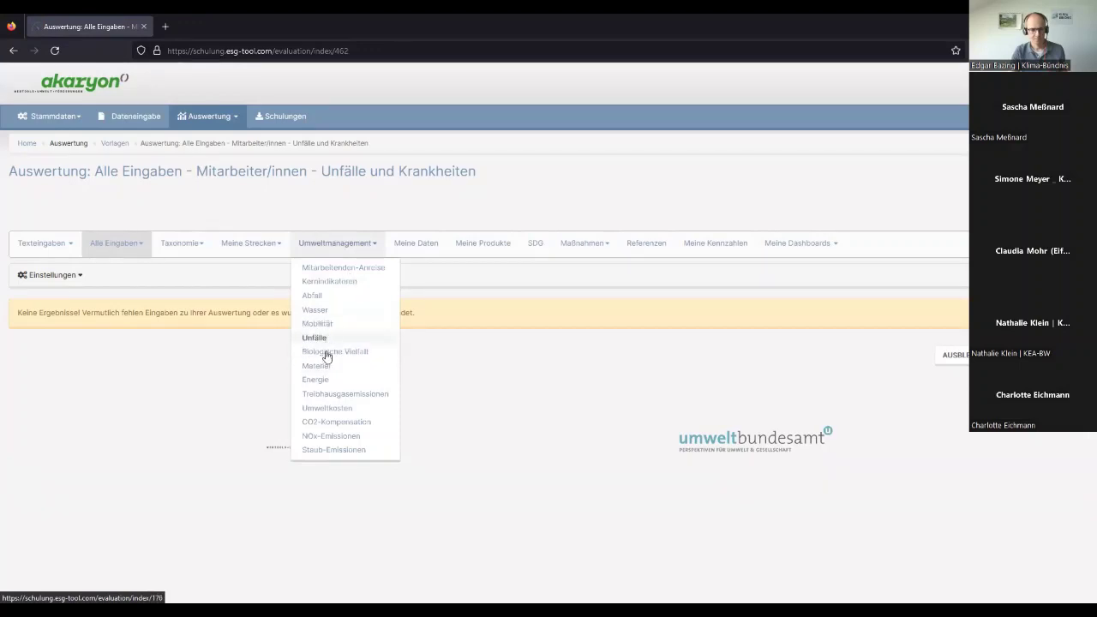
pyautogui.click(326, 379)
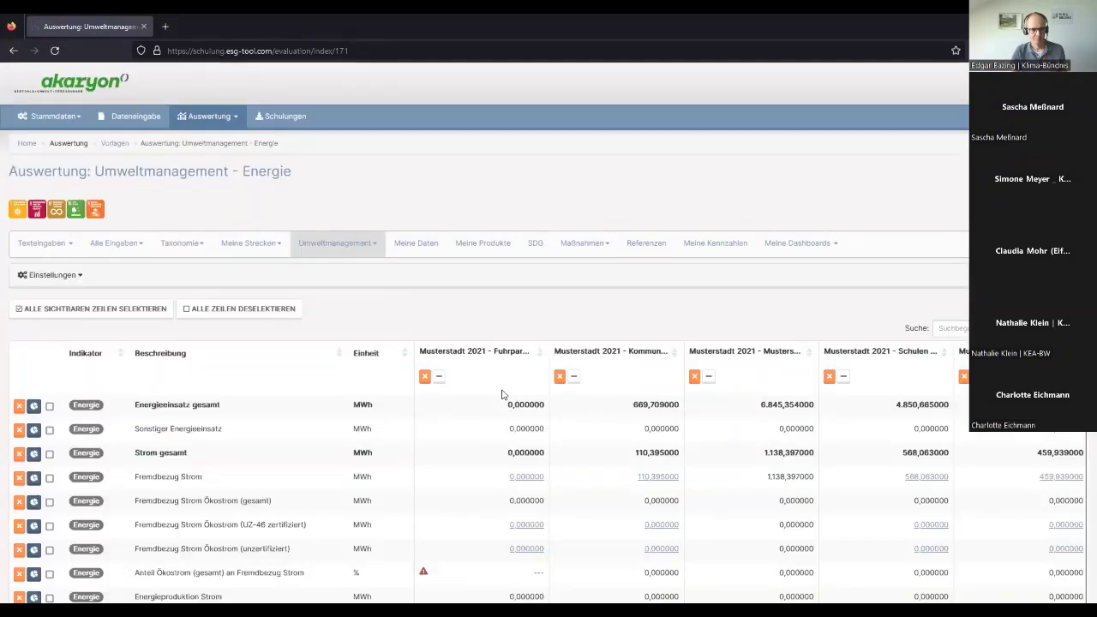
pyautogui.scroll(-3, 833, 379)
pyautogui.scroll(3, 761, 443)
pyautogui.scroll(-3, 617, 360)
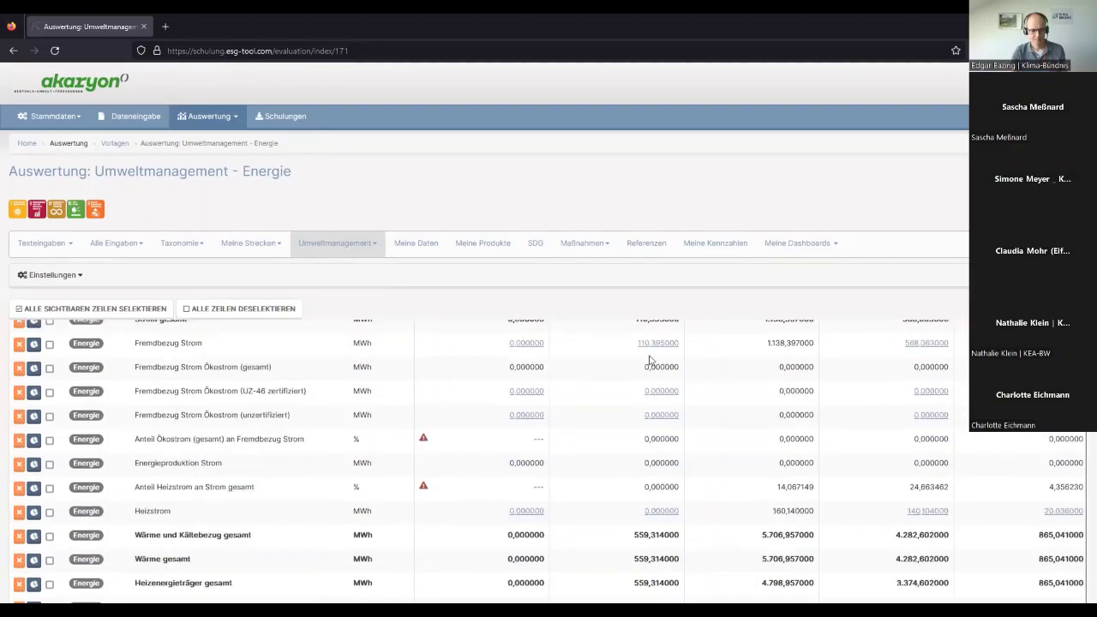
pyautogui.scroll(3, 650, 360)
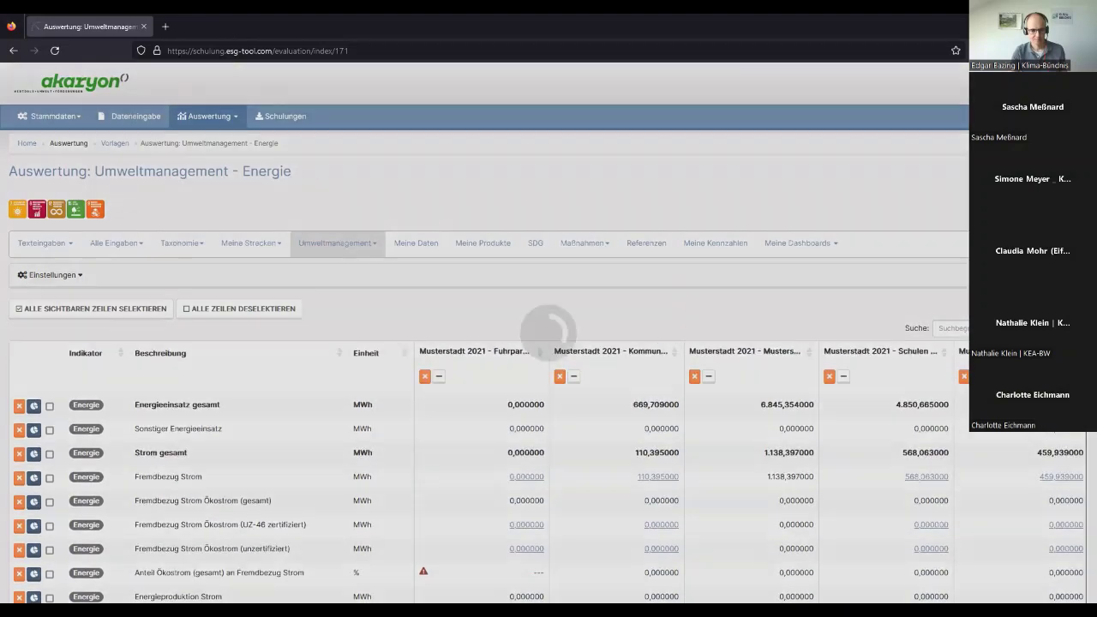
# Step: Examine the line charts of the Umweltmanagement - Energie evaluation and return to the results table
pyautogui.scroll(-2, 752, 320)
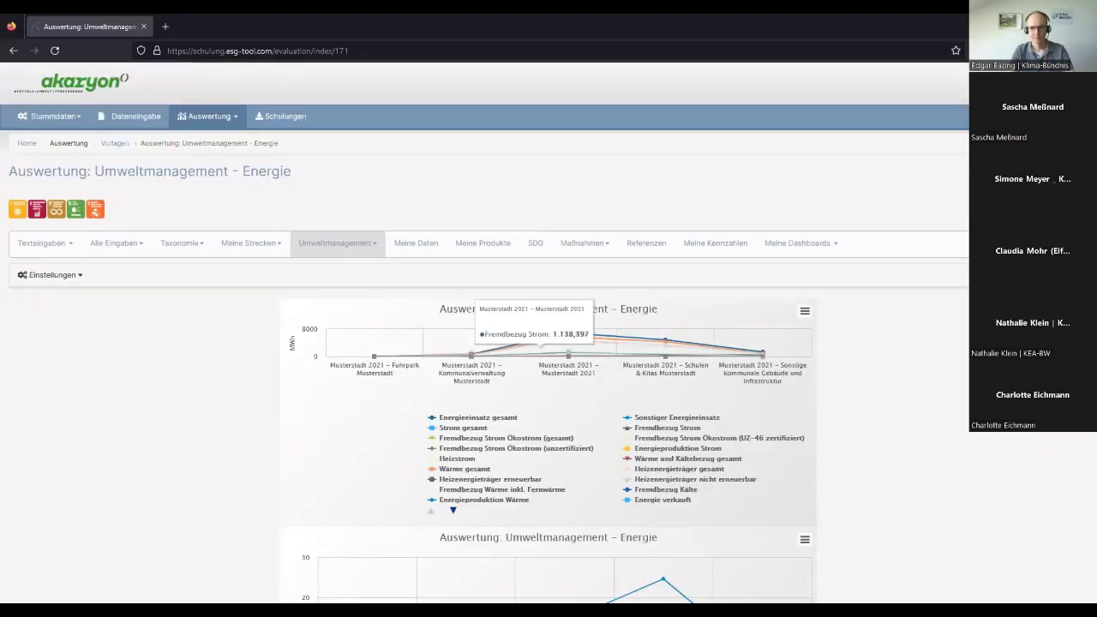
pyautogui.scroll(-4, 942, 367)
pyautogui.scroll(4, 937, 373)
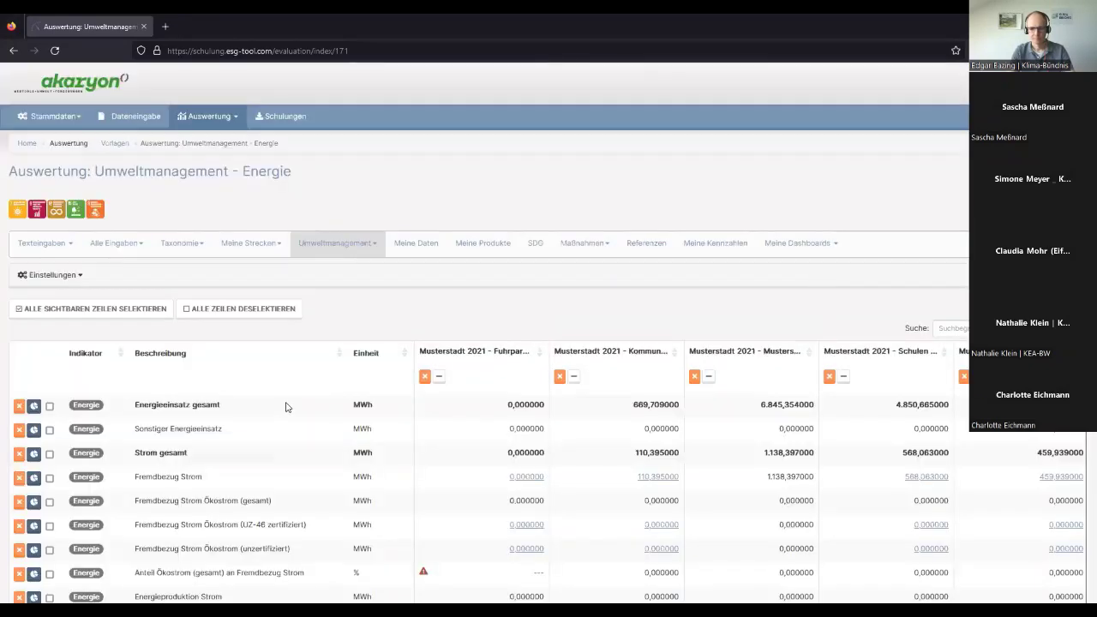
# Step: View the pie chart for Energieeinsatz gesamt, close it and check the electricity and heat rows of the energy table
pyautogui.click(34, 406)
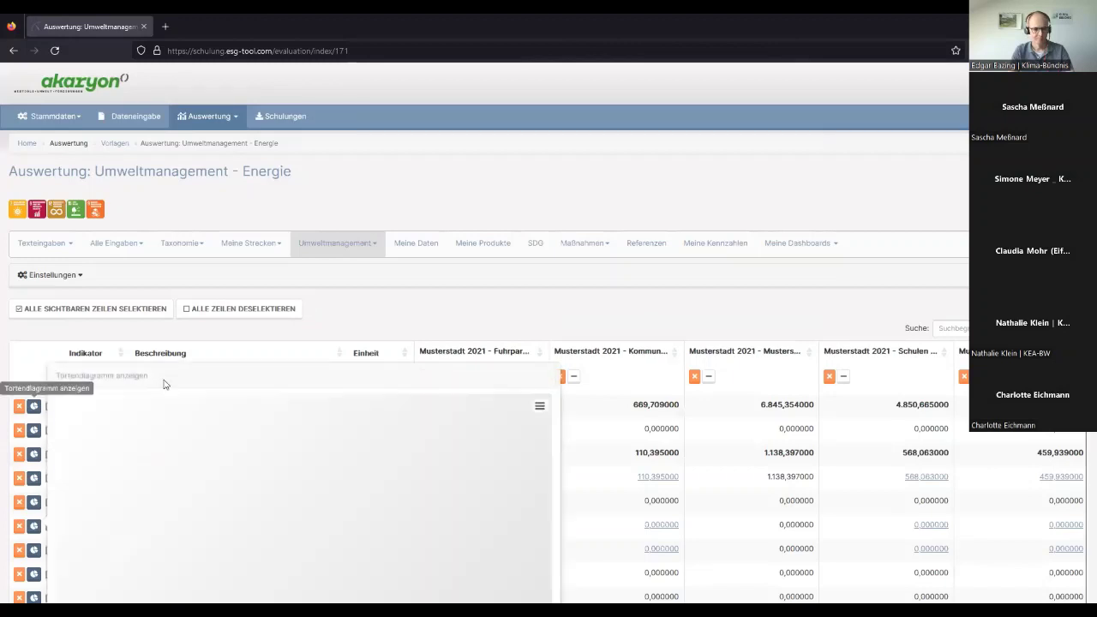
pyautogui.scroll(-1, 485, 480)
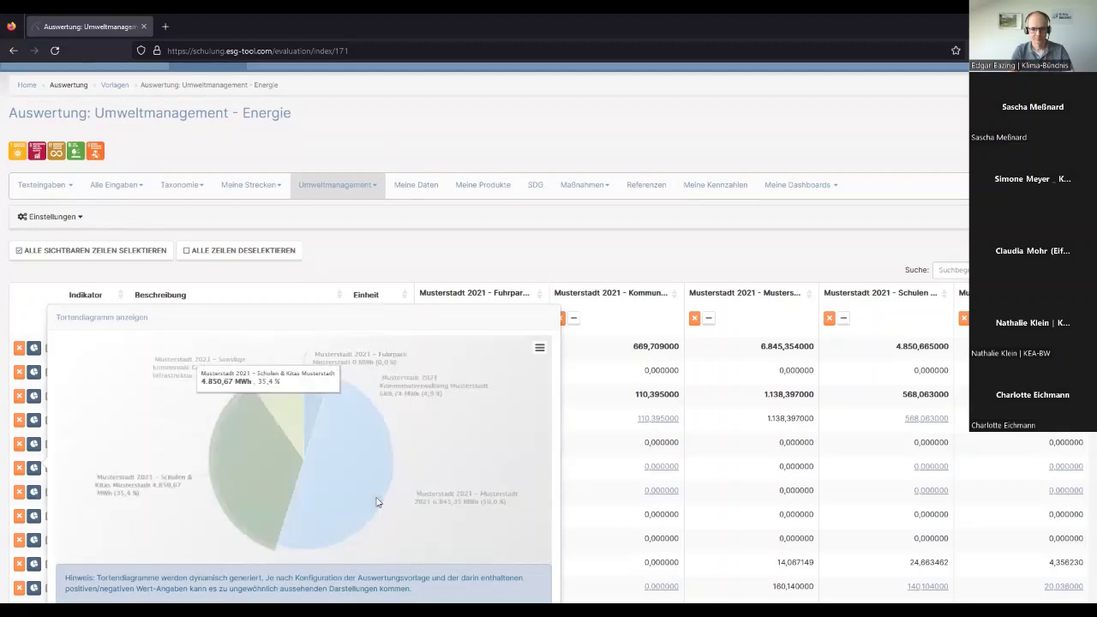
pyautogui.click(474, 240)
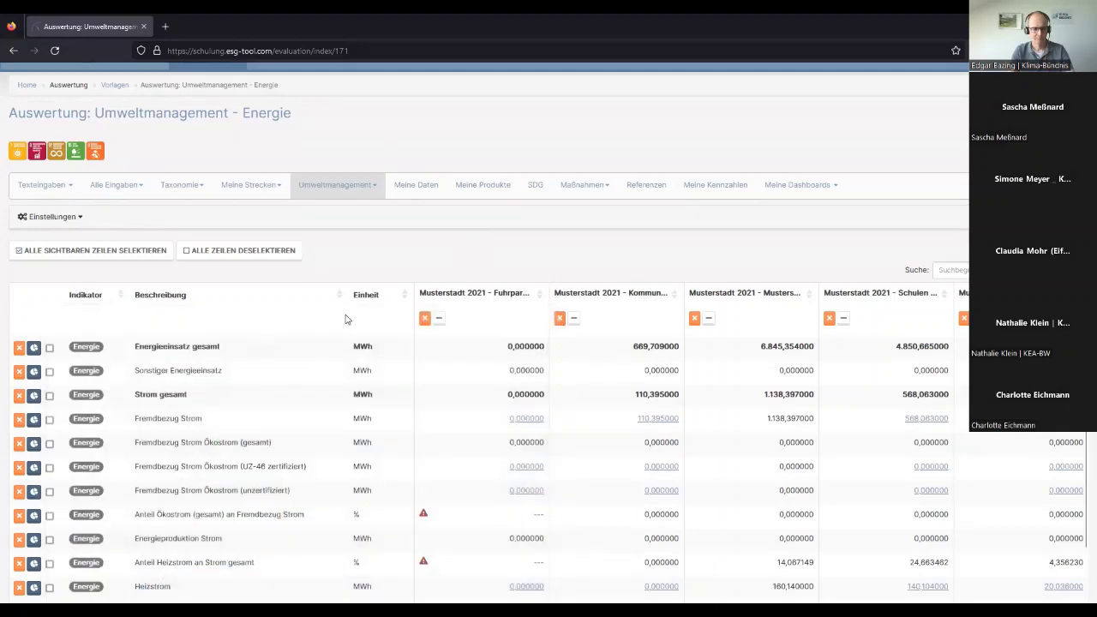
pyautogui.scroll(-3, 347, 319)
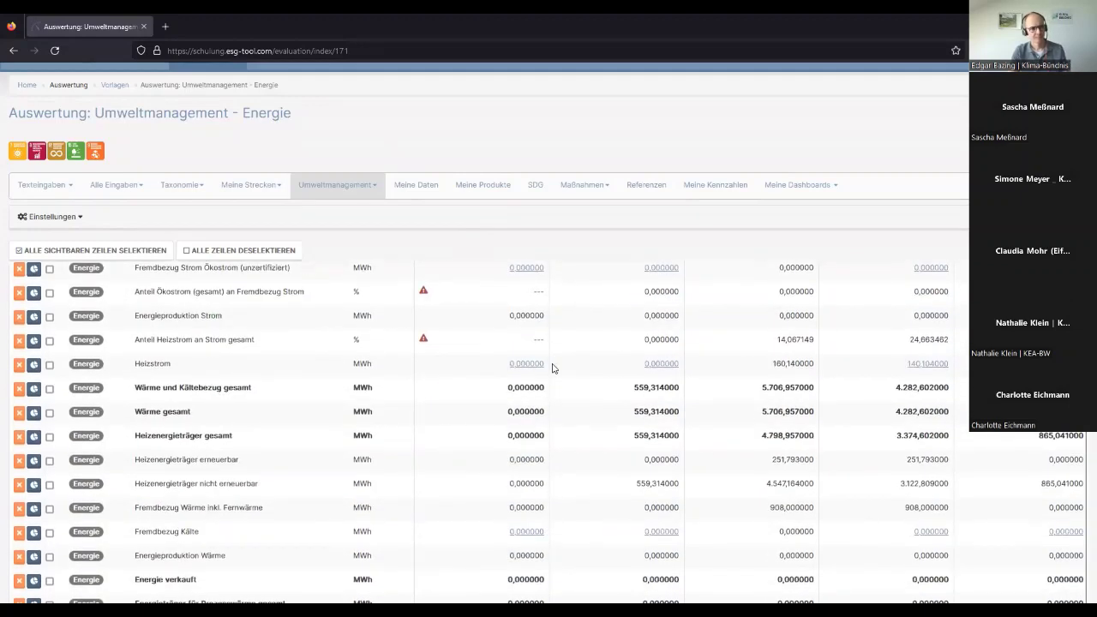